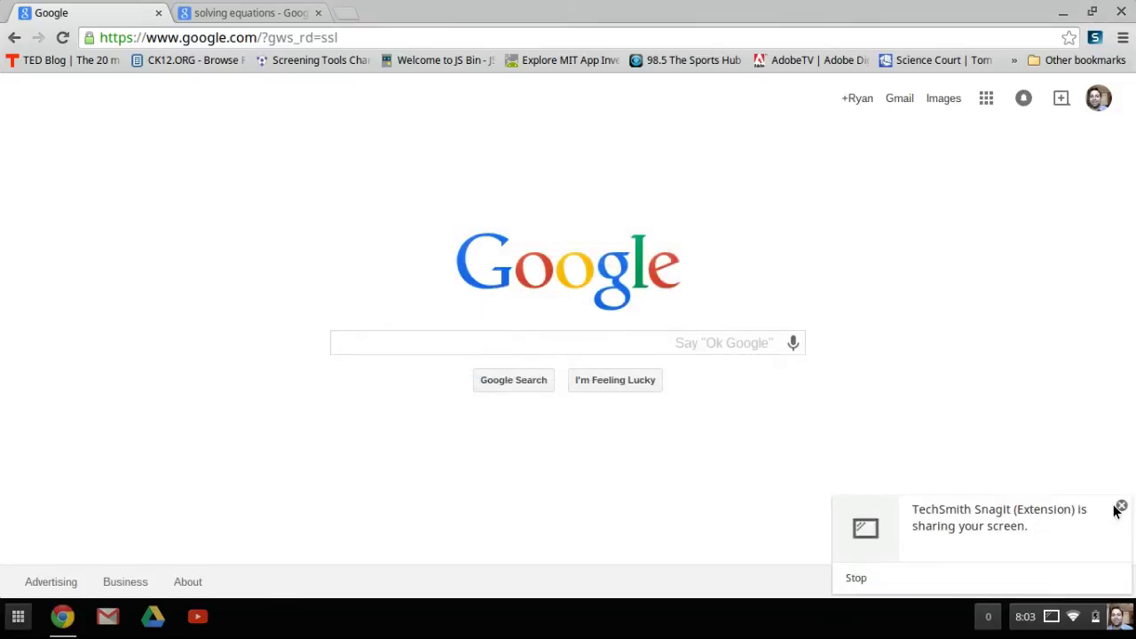
Dismiss the Snagit sharing notice and bring up the Chromebook app list
click(1121, 506)
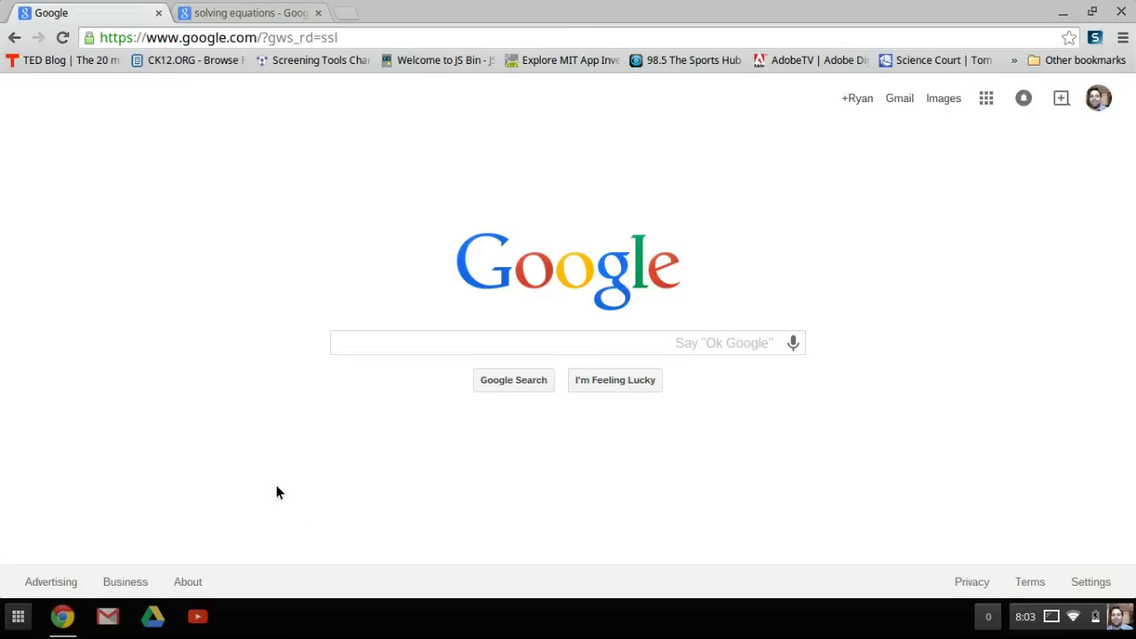
click(17, 621)
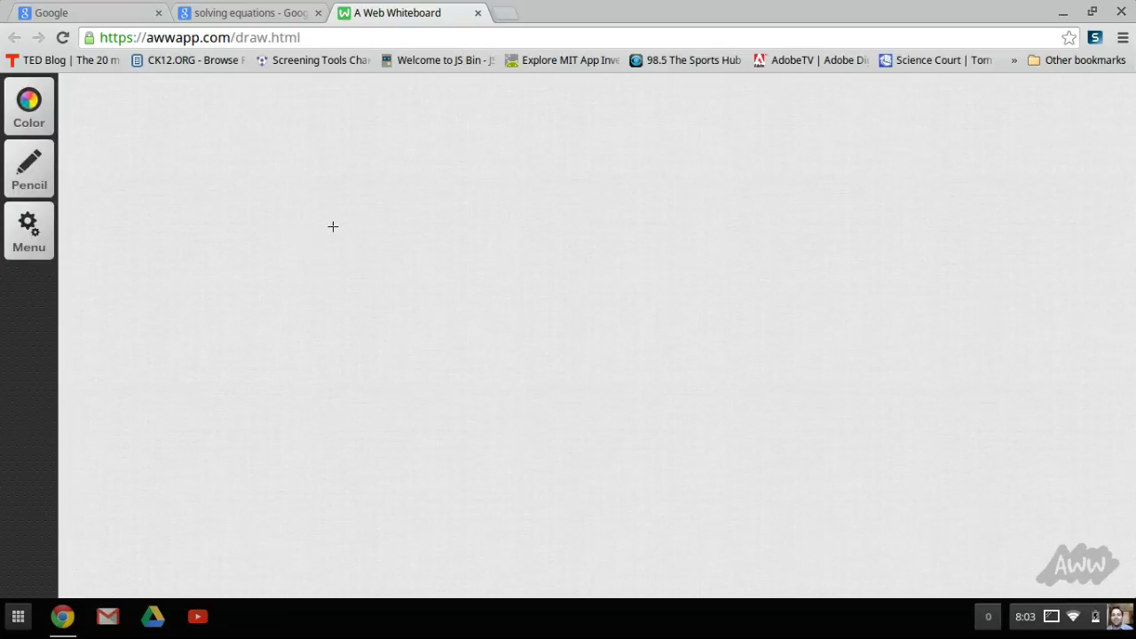
Handwrite a black 2x near the top-left with the medium pencil
click(22, 164)
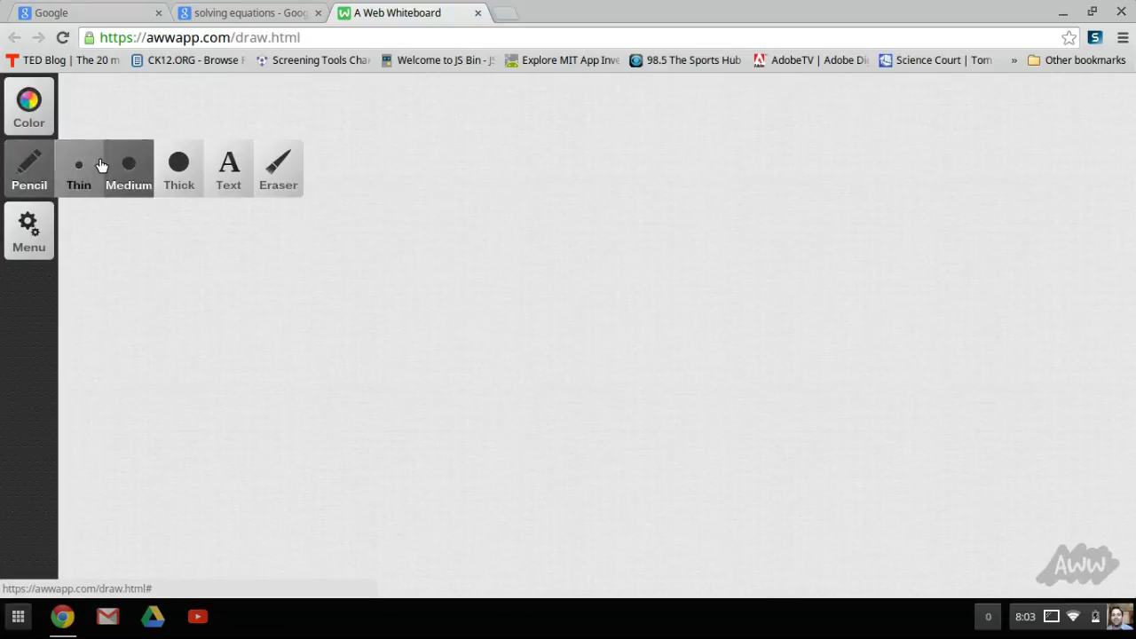
click(125, 181)
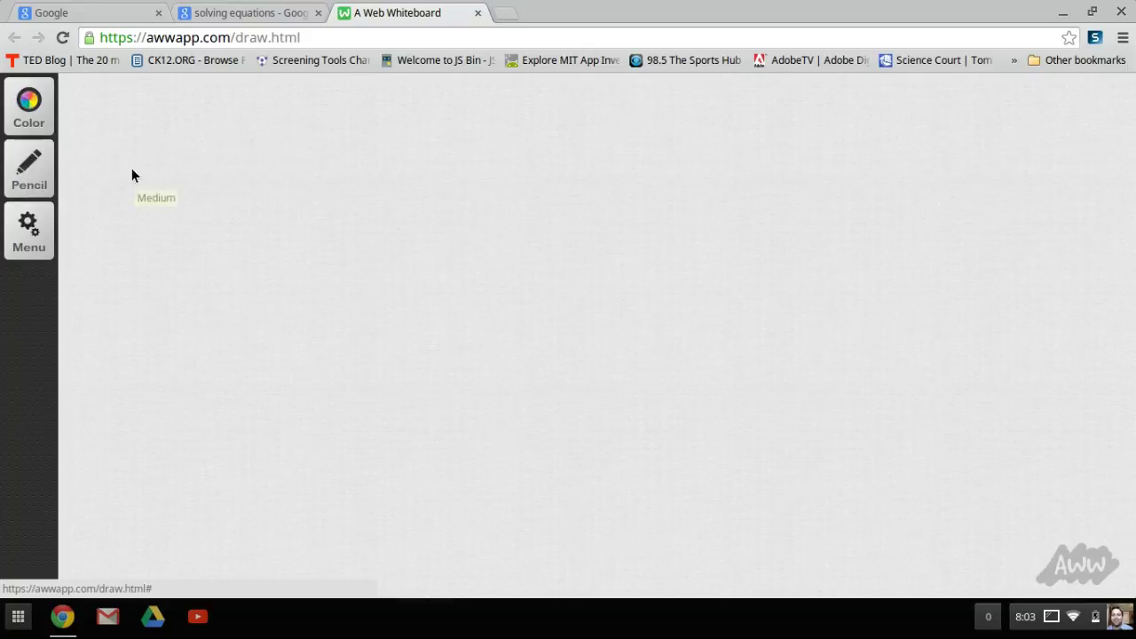
mouse_move(134, 124)
mouse_down()
mouse_move(140, 154)
mouse_move(177, 161)
mouse_move(151, 165)
mouse_up()
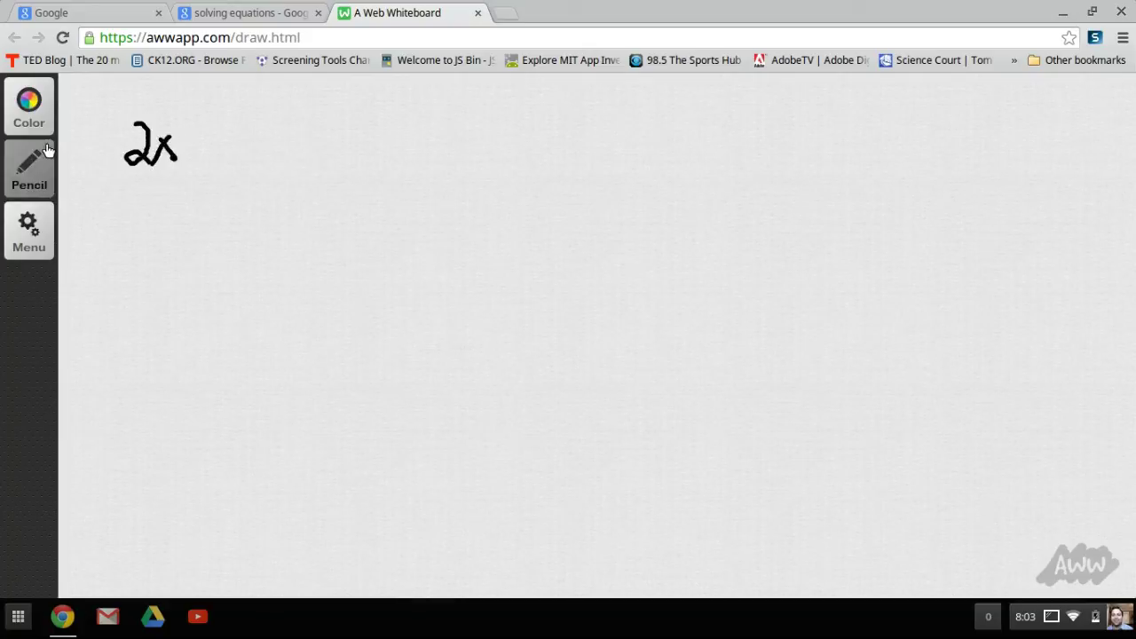
Place a typed 2x text label to the right of the handwritten one
click(32, 177)
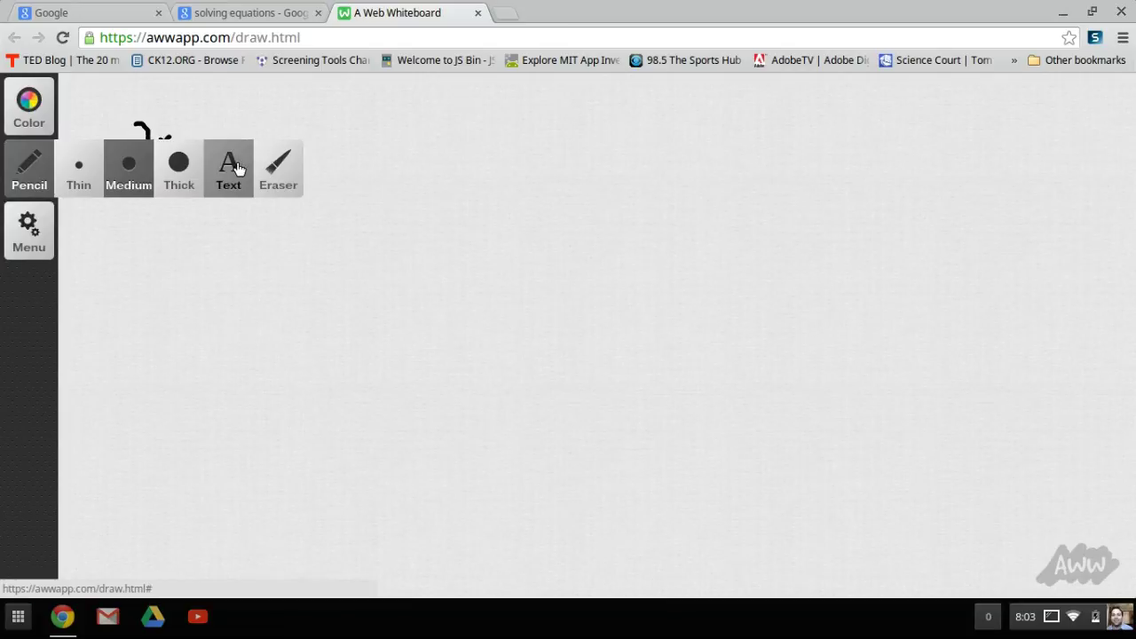
click(236, 158)
click(341, 178)
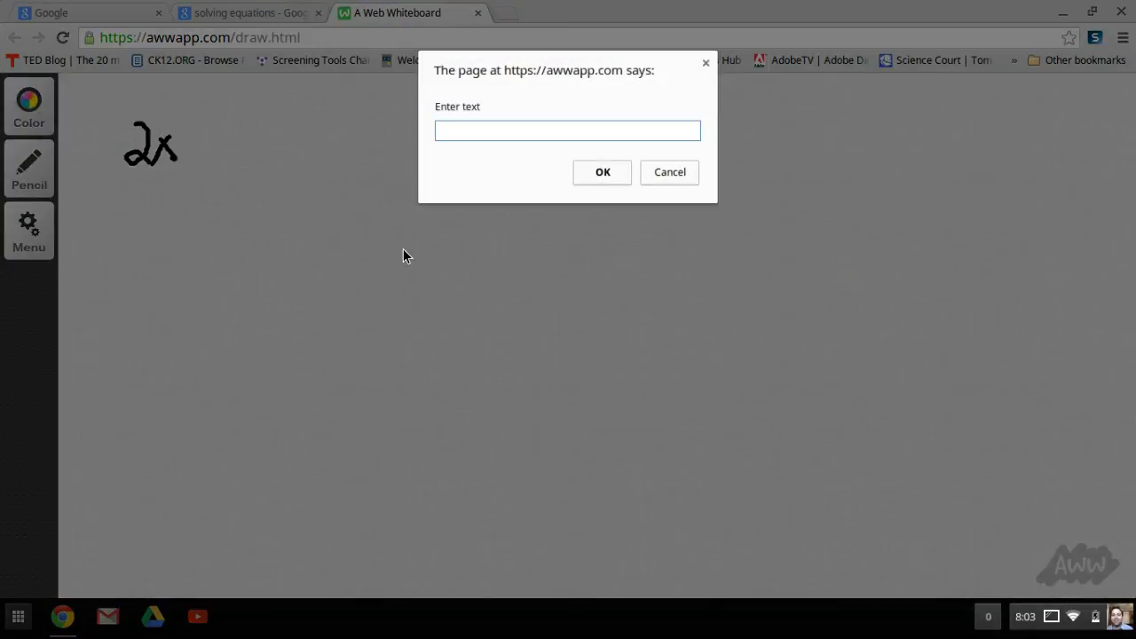
text(2x)
click(583, 174)
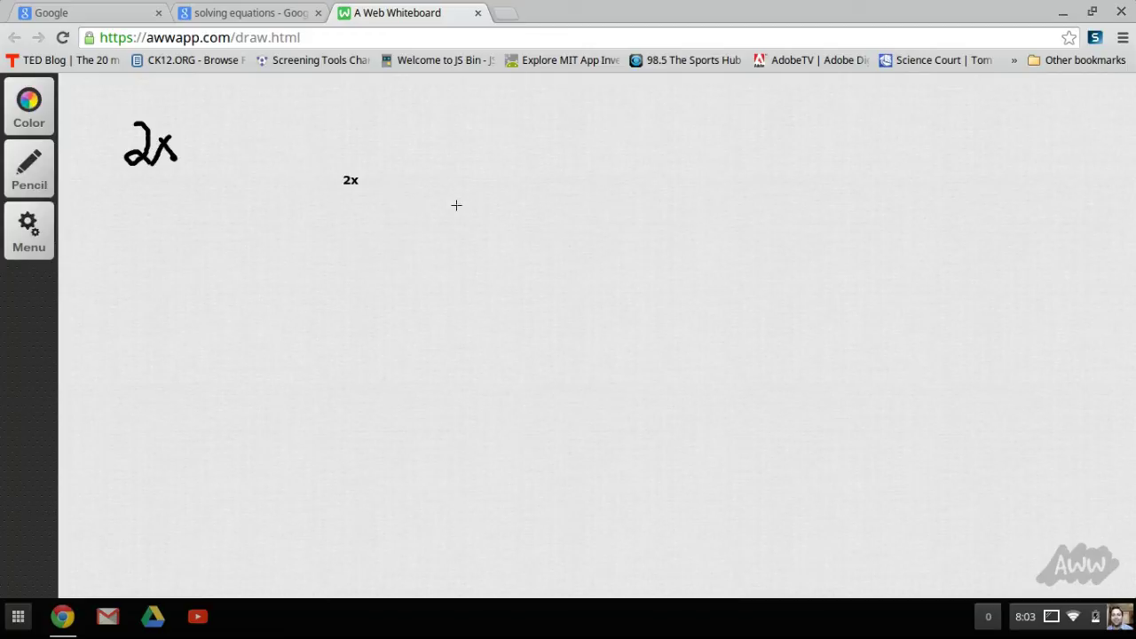
Handwrite a second 2x in red with a medium pencil below the black 2x
click(30, 111)
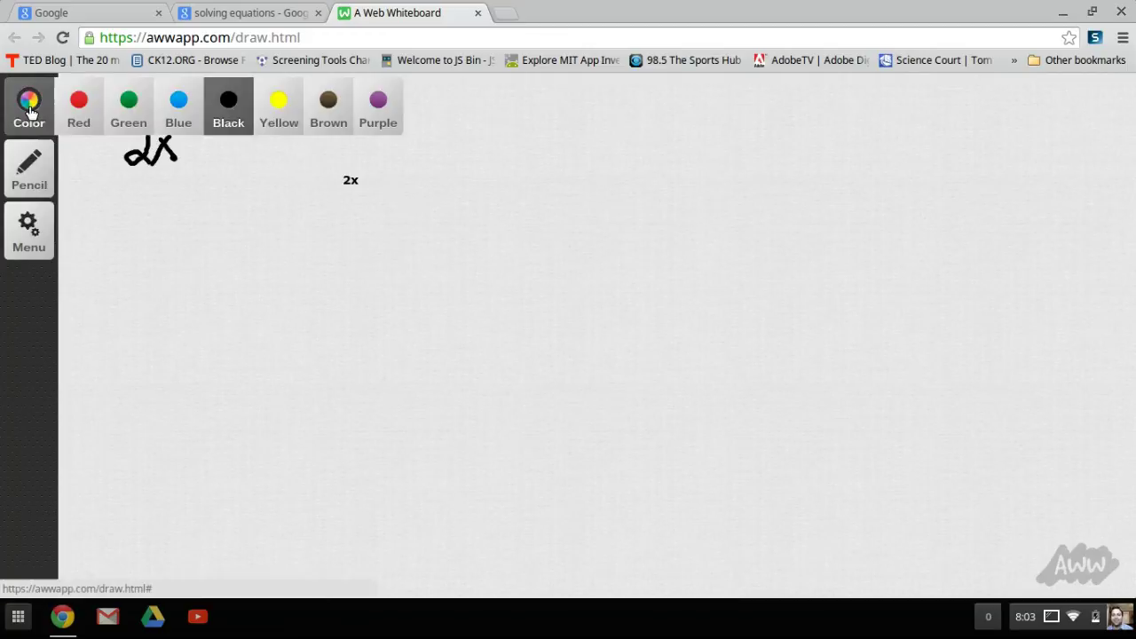
click(32, 182)
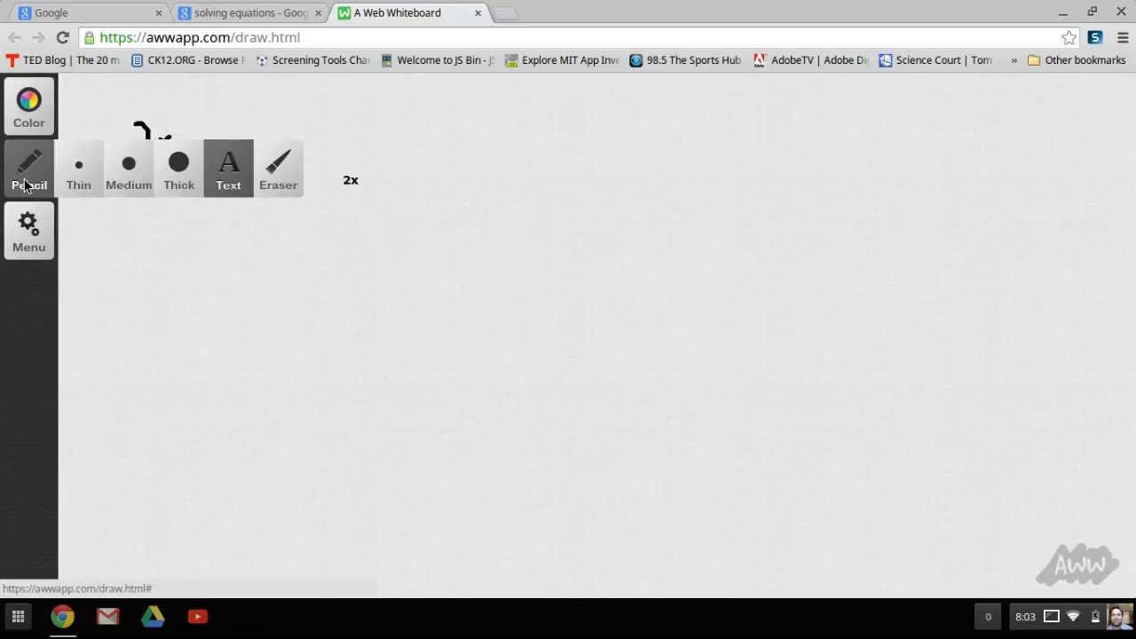
click(125, 172)
mouse_move(144, 231)
mouse_down()
mouse_move(147, 259)
mouse_move(201, 261)
mouse_up()
drag(201, 235, 174, 261)
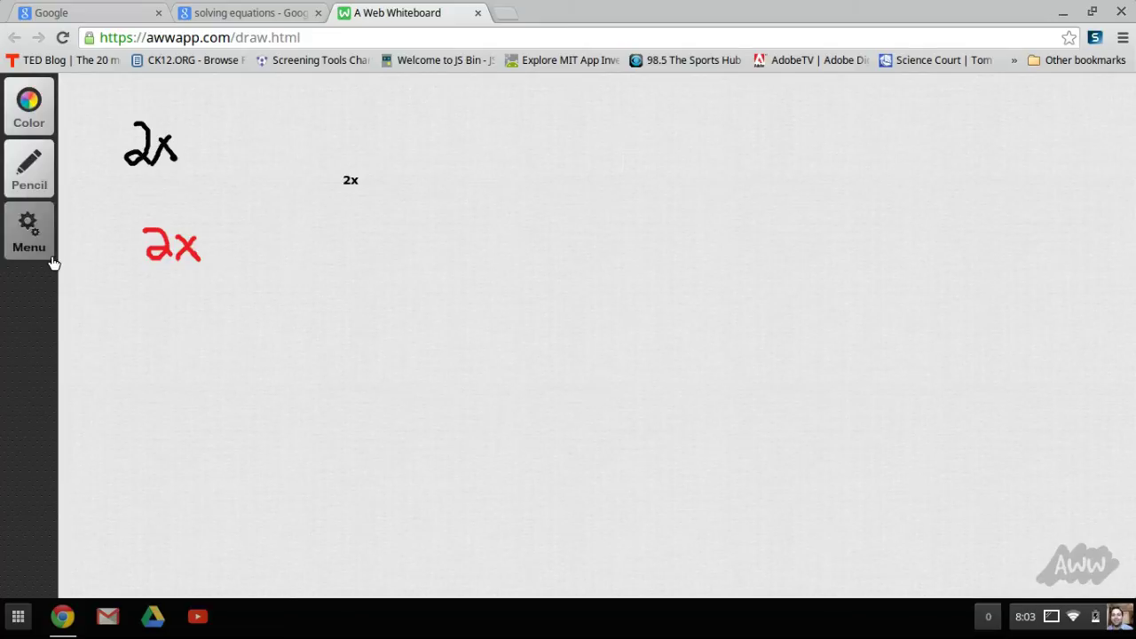
click(27, 232)
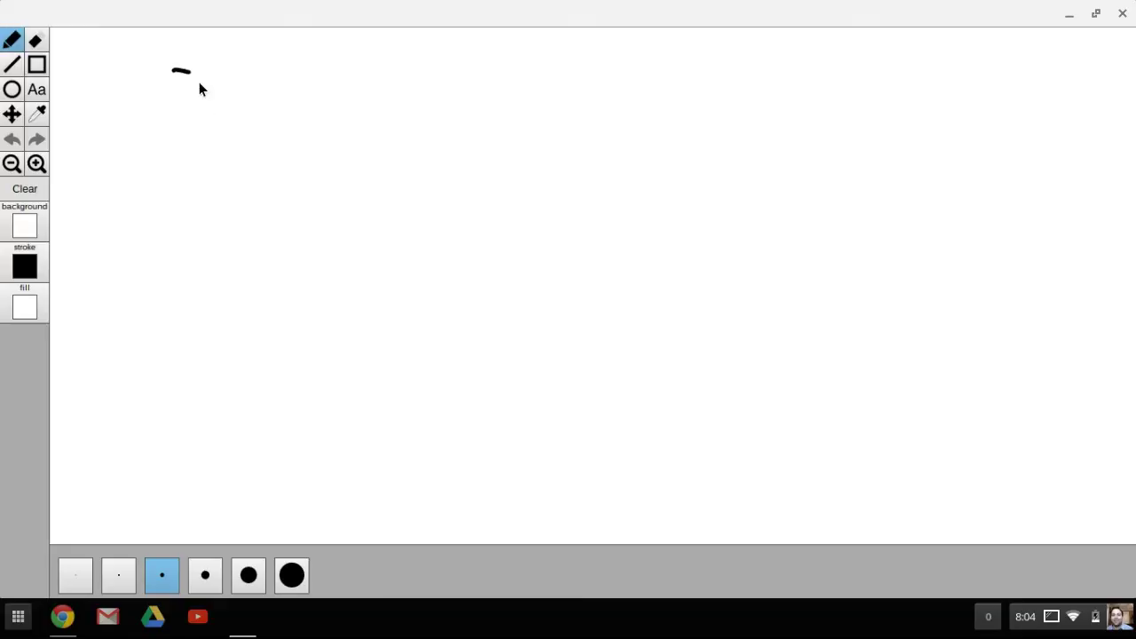
Handwrite 2x in Whiteboard Lite and draw a straight line beneath it
drag(202, 106, 243, 115)
drag(237, 88, 213, 118)
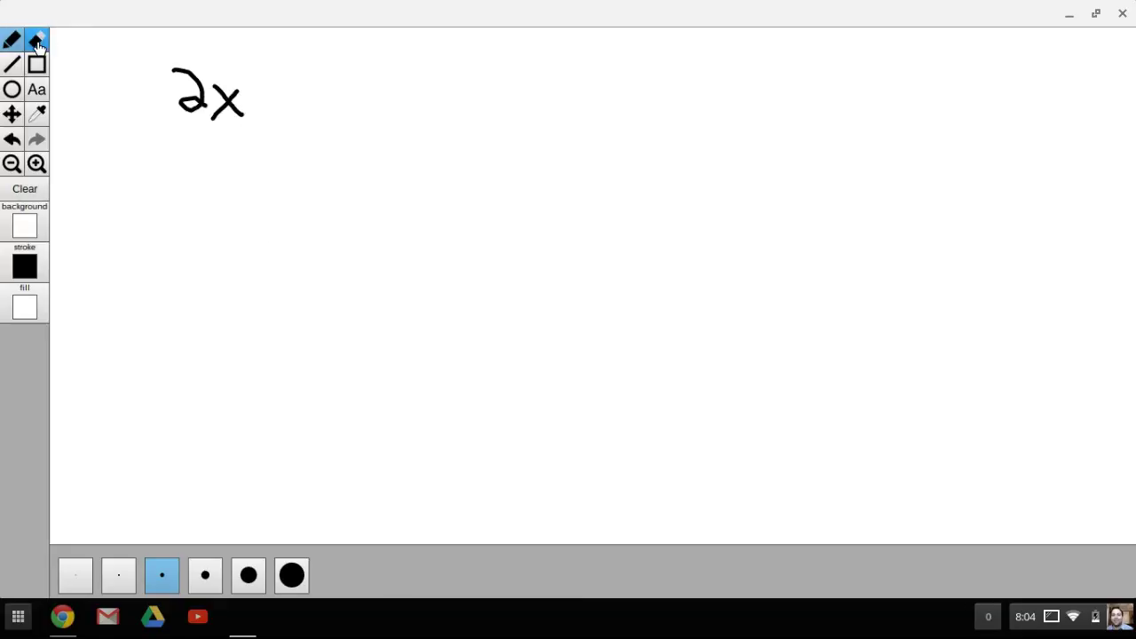
click(11, 65)
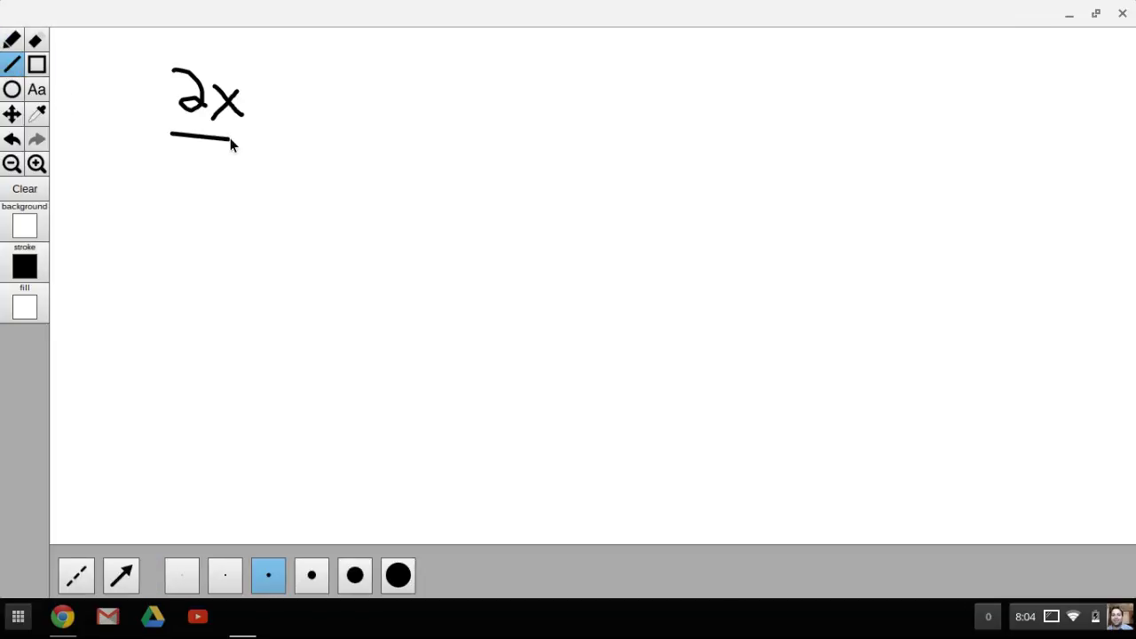
drag(230, 139, 249, 145)
Place typed 2x+5 at size 96 across the top, right of the handwritten 2x
click(35, 90)
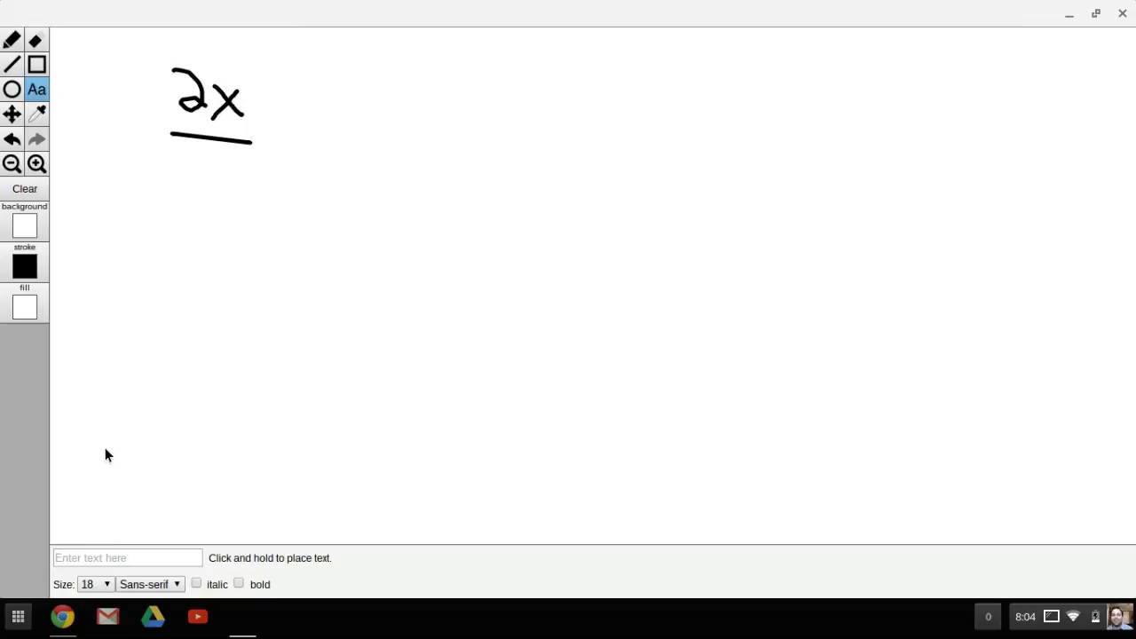
click(109, 552)
text(2x)
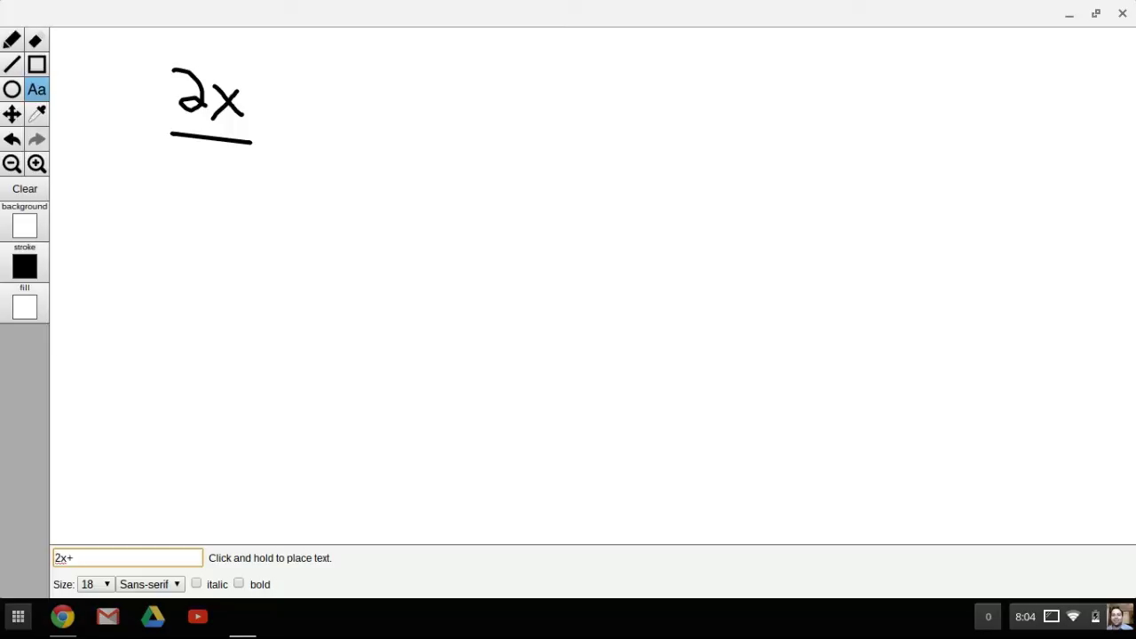
text(+5)
click(94, 584)
click(98, 517)
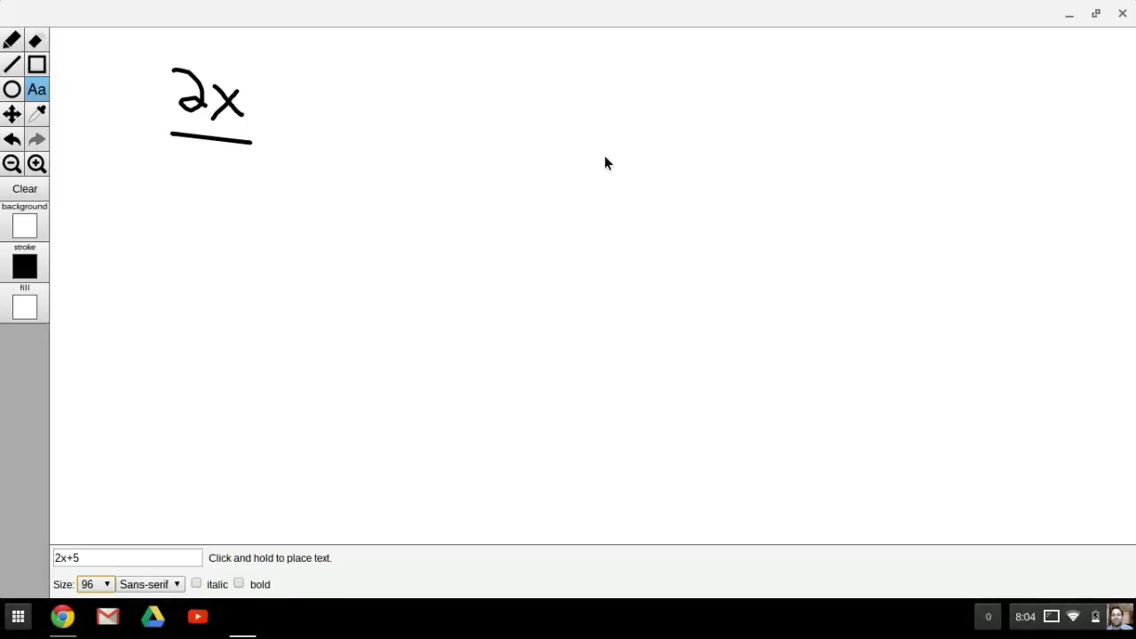
click(436, 114)
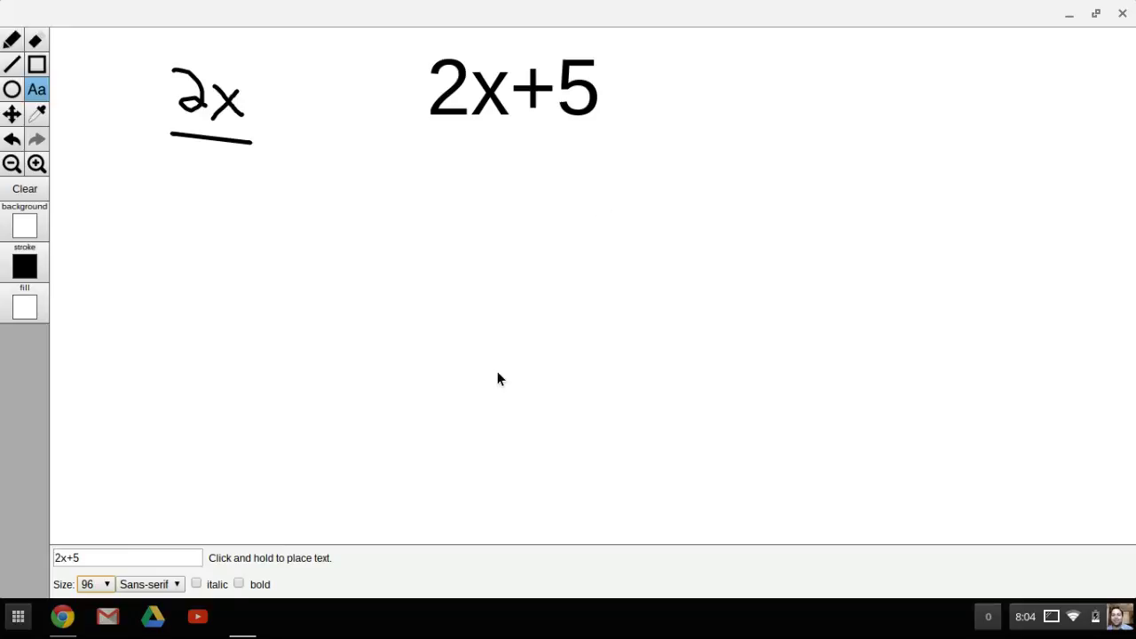
click(37, 113)
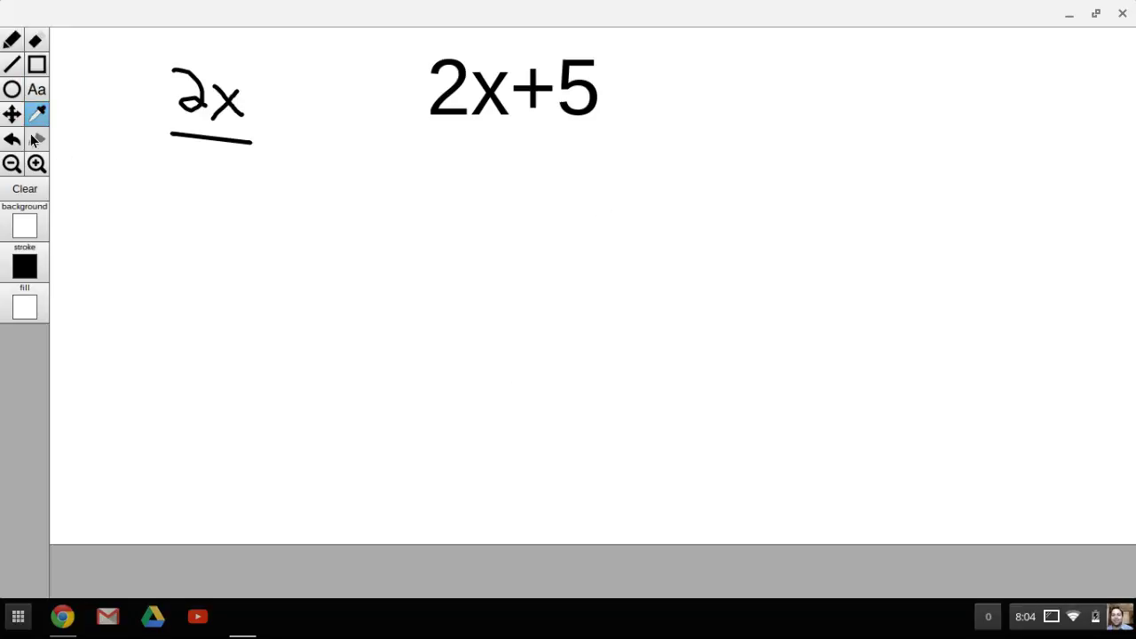
Wipe the Whiteboard Lite canvas clean with the Clear button
click(25, 189)
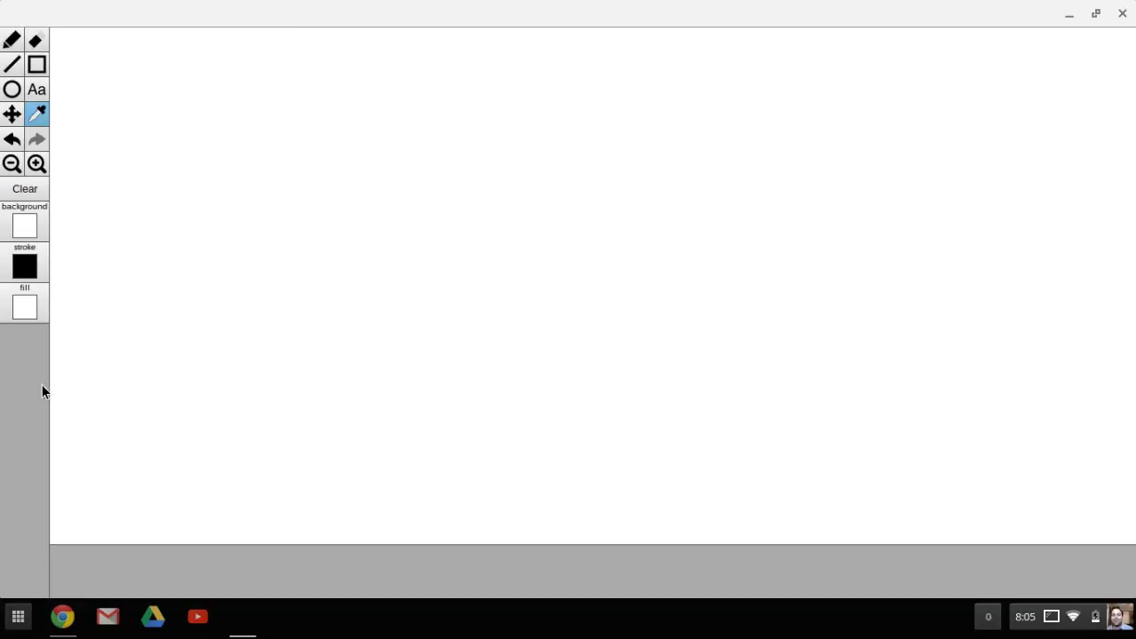
Launch HeyBoard from the app list and close the 'Prepare To Be Amazed' popup
click(10, 621)
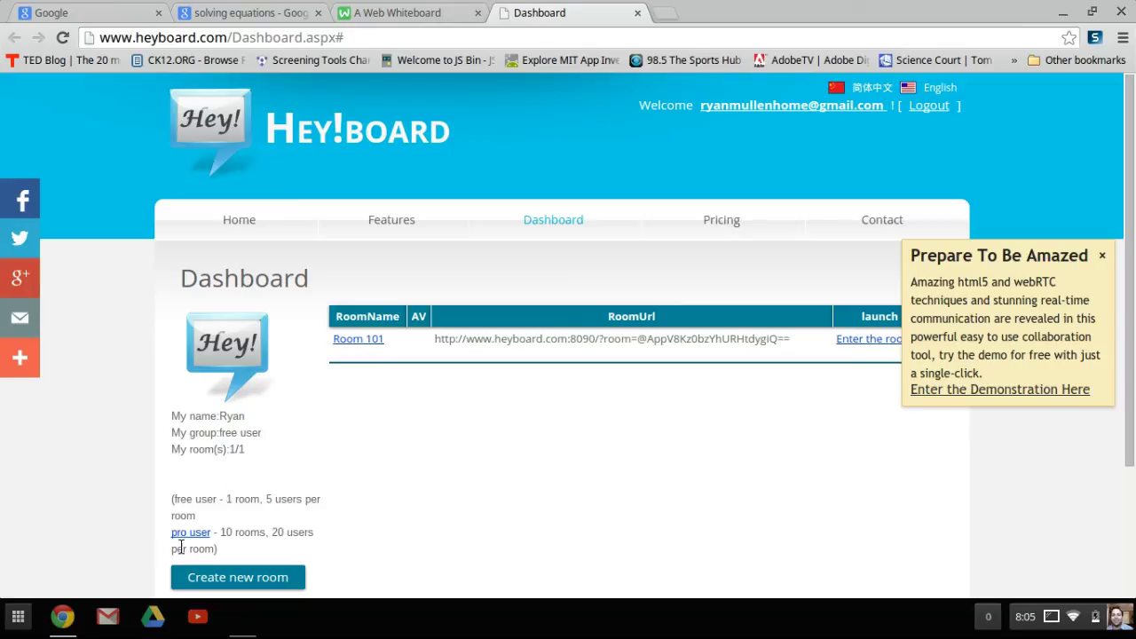
click(1102, 256)
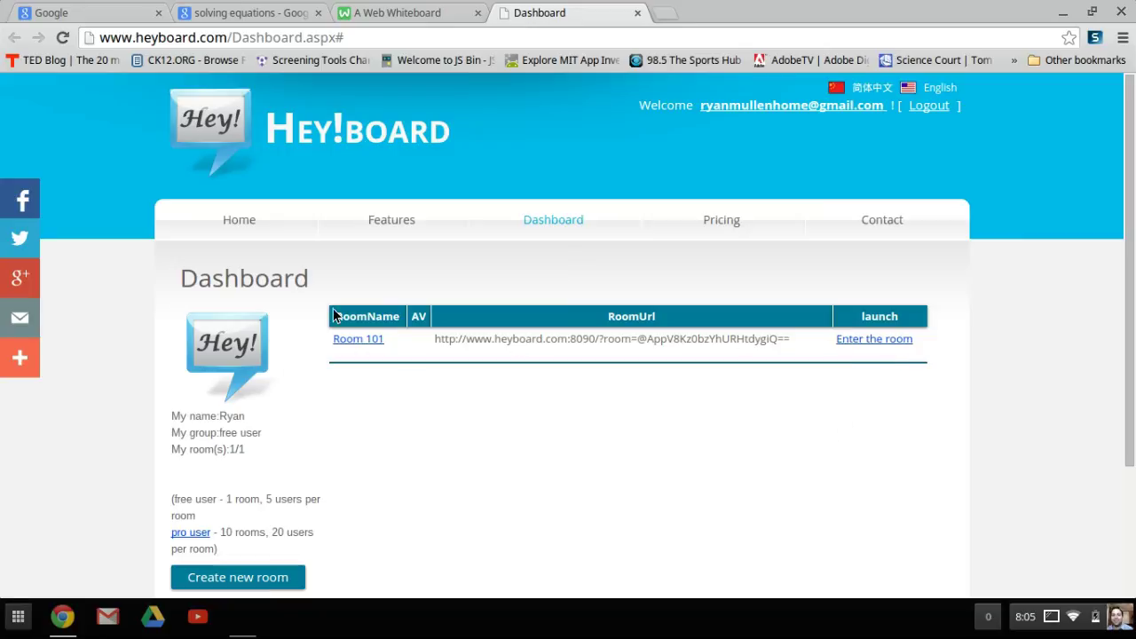
Enter Room 101, hide the chat panel, complete the handwritten 2x, and pick the shape-recognition pen
click(874, 340)
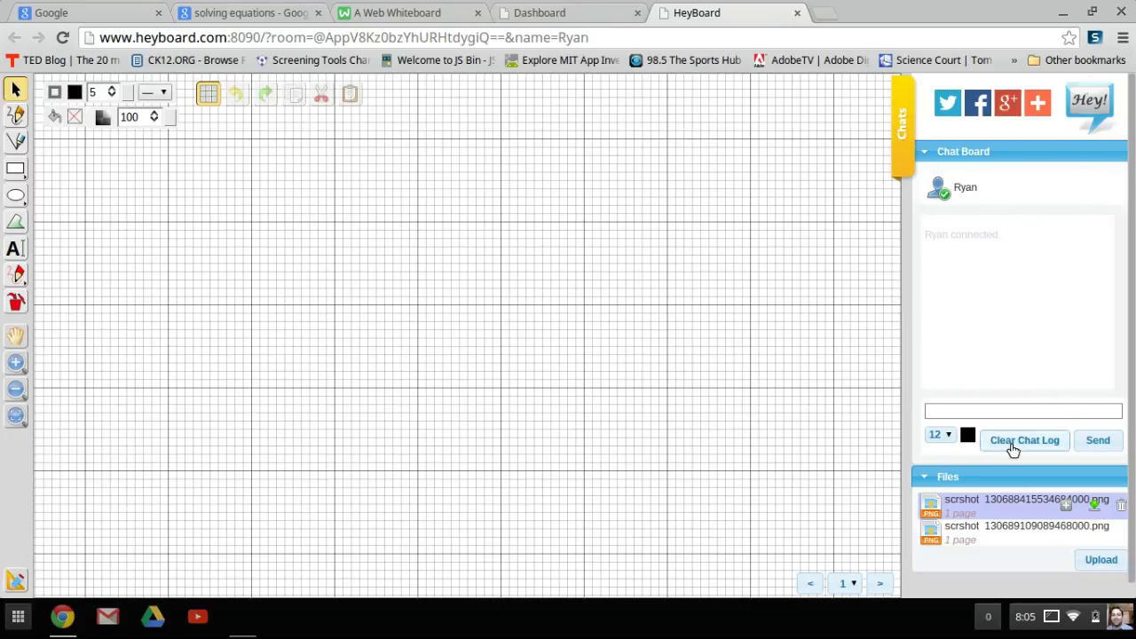
click(902, 128)
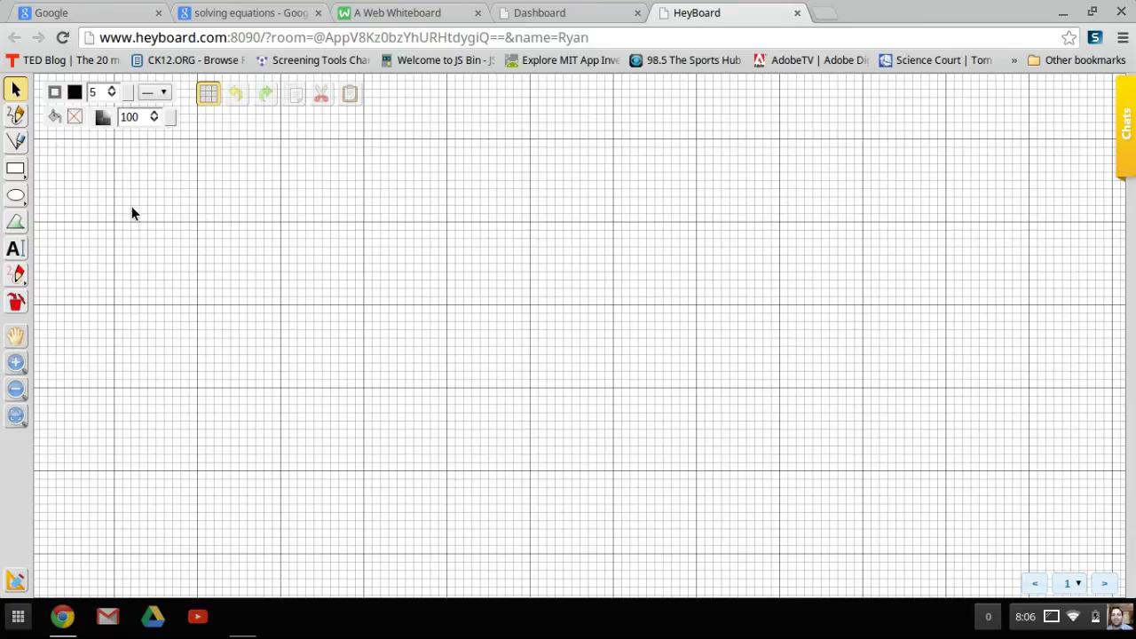
click(15, 115)
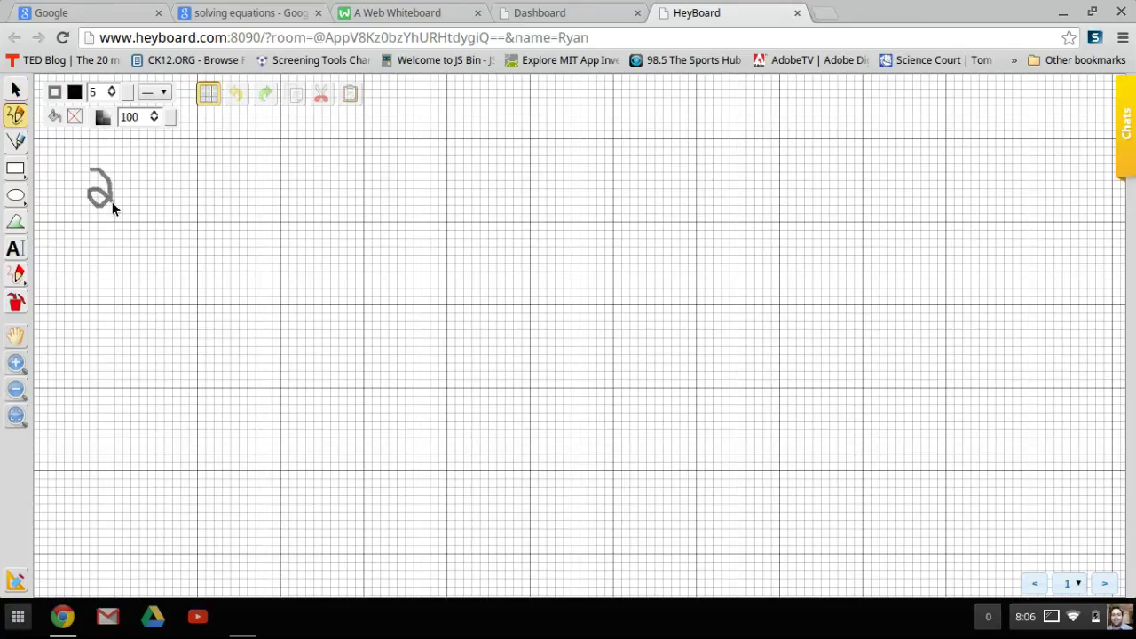
mouse_move(110, 181)
mouse_down()
mouse_move(133, 202)
mouse_move(108, 206)
mouse_up()
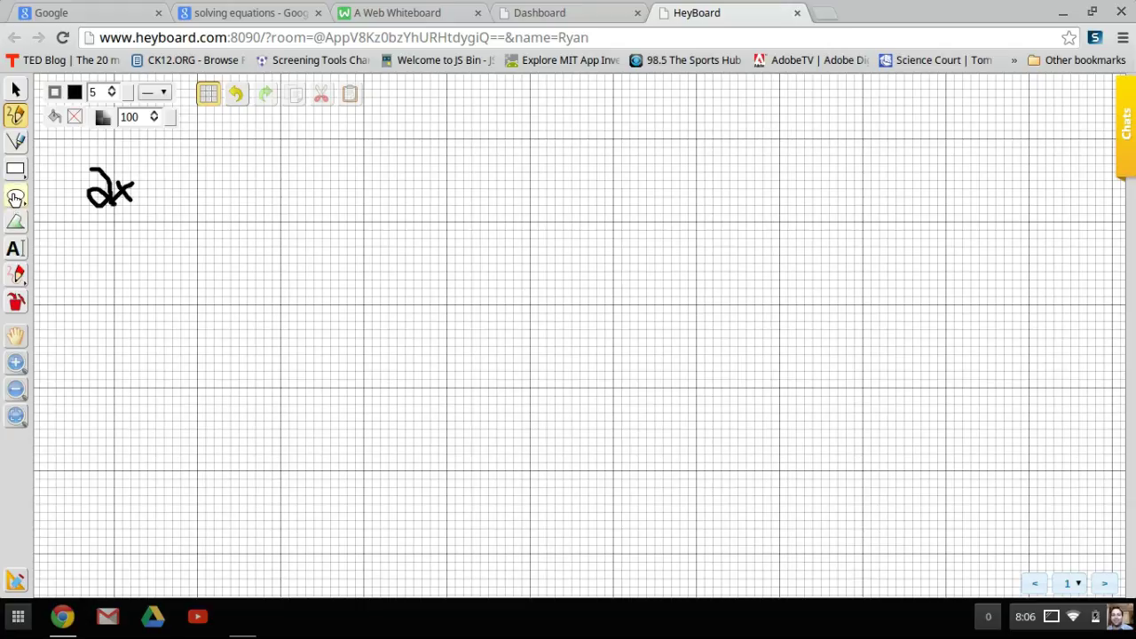
click(15, 197)
click(92, 195)
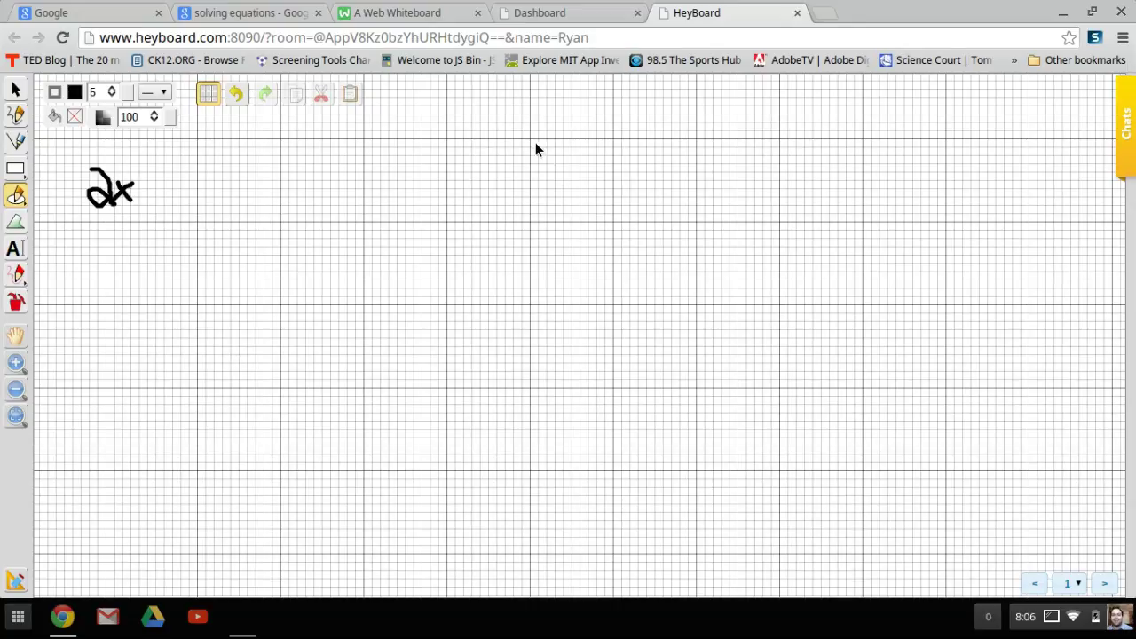
Sketch a clean circle near the top centre and draw a radius to its right edge
drag(529, 141, 440, 220)
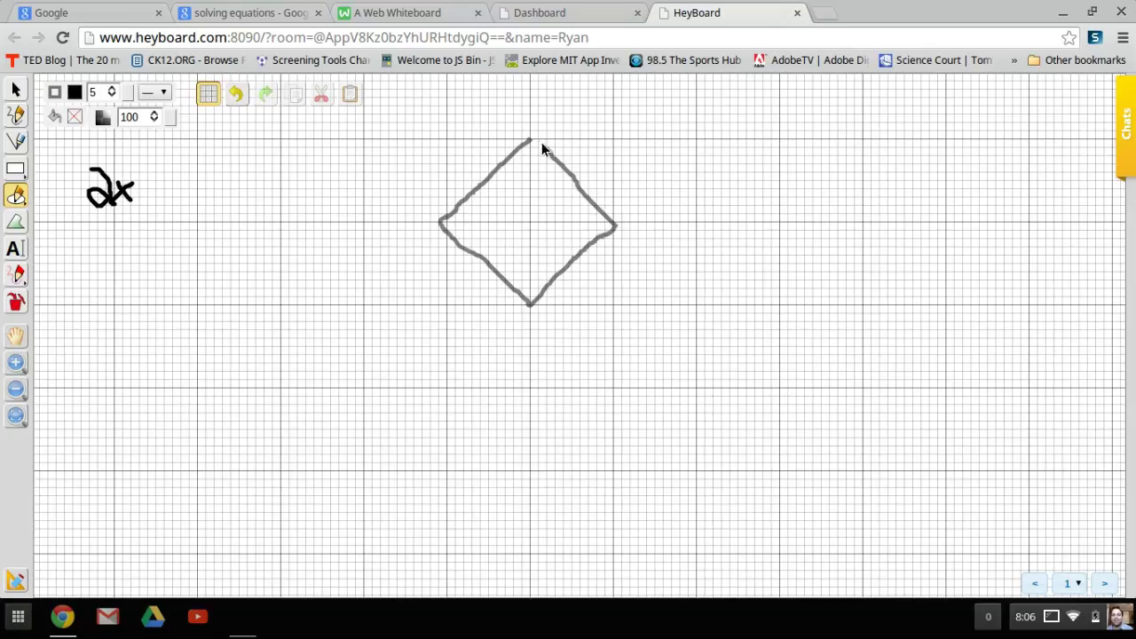
drag(524, 142, 527, 140)
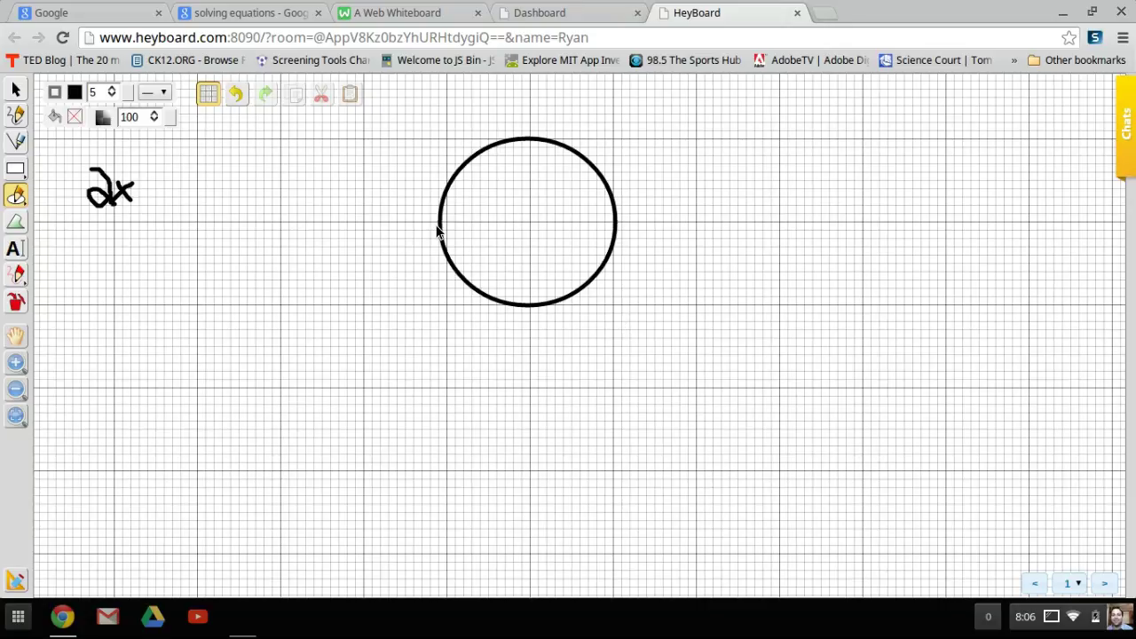
drag(437, 222, 443, 222)
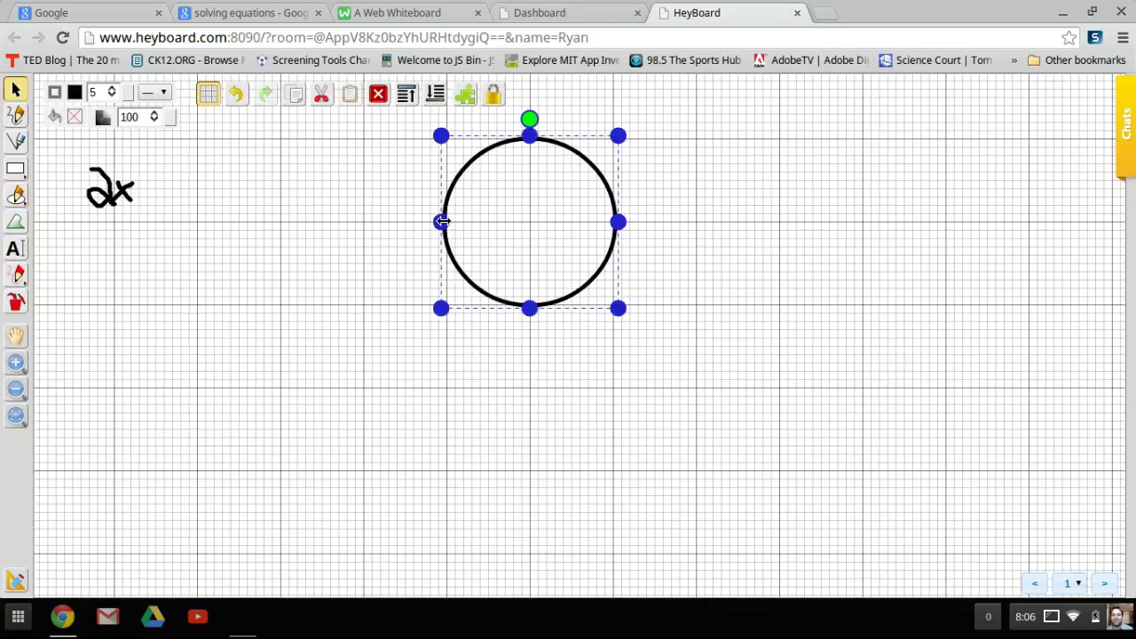
click(565, 364)
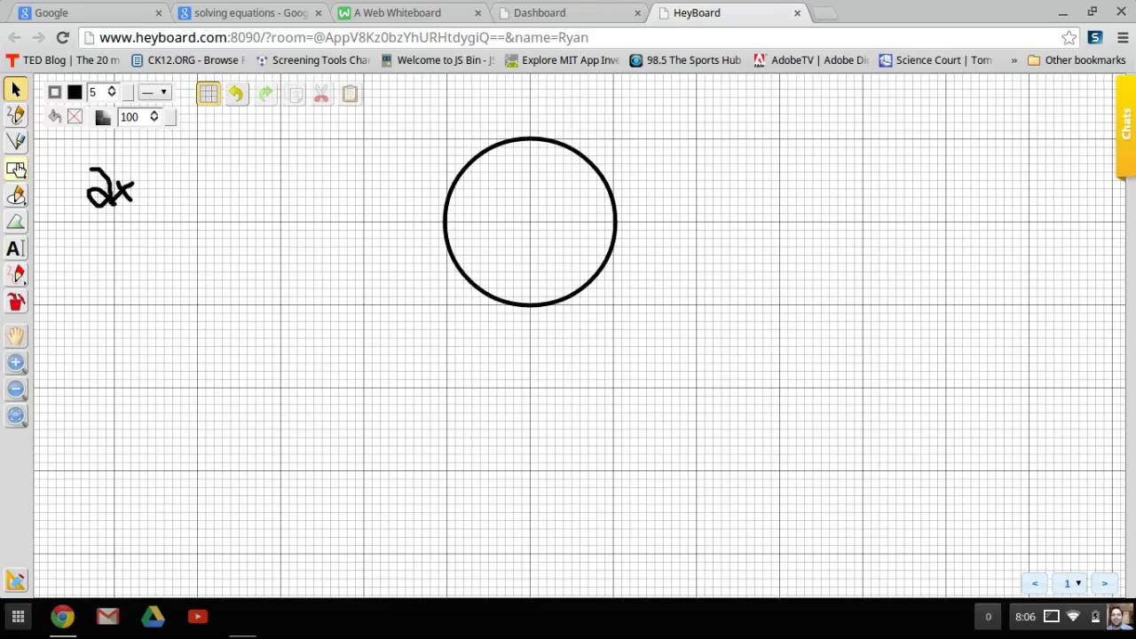
click(18, 142)
drag(528, 222, 610, 222)
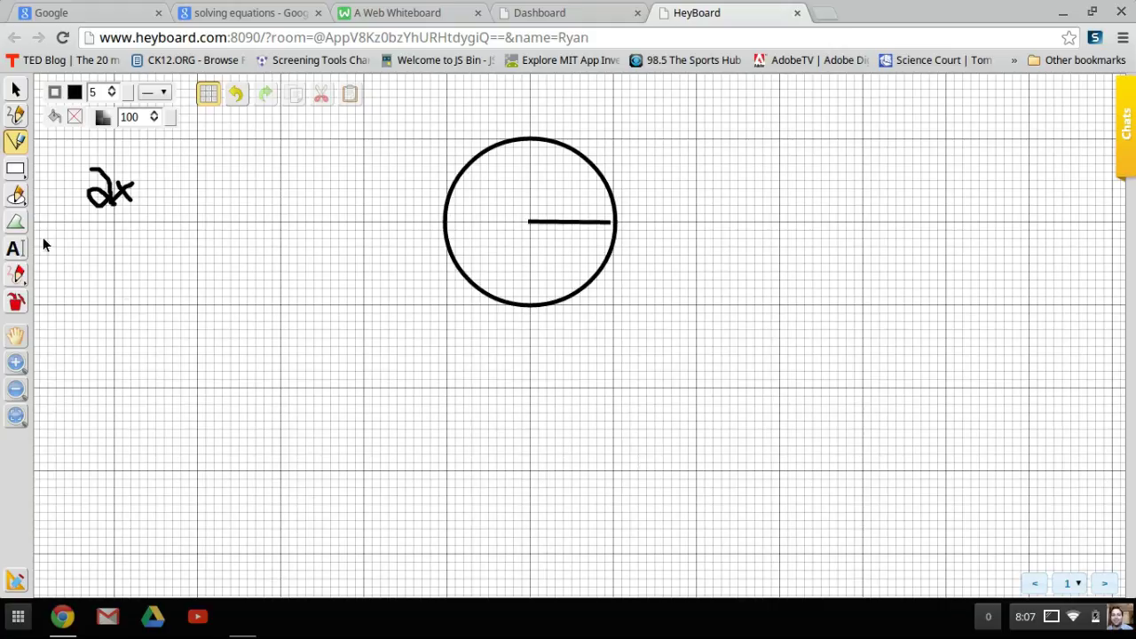
Type 2x+5 below-left of the circle and drag its corner to enlarge it
click(15, 248)
click(291, 355)
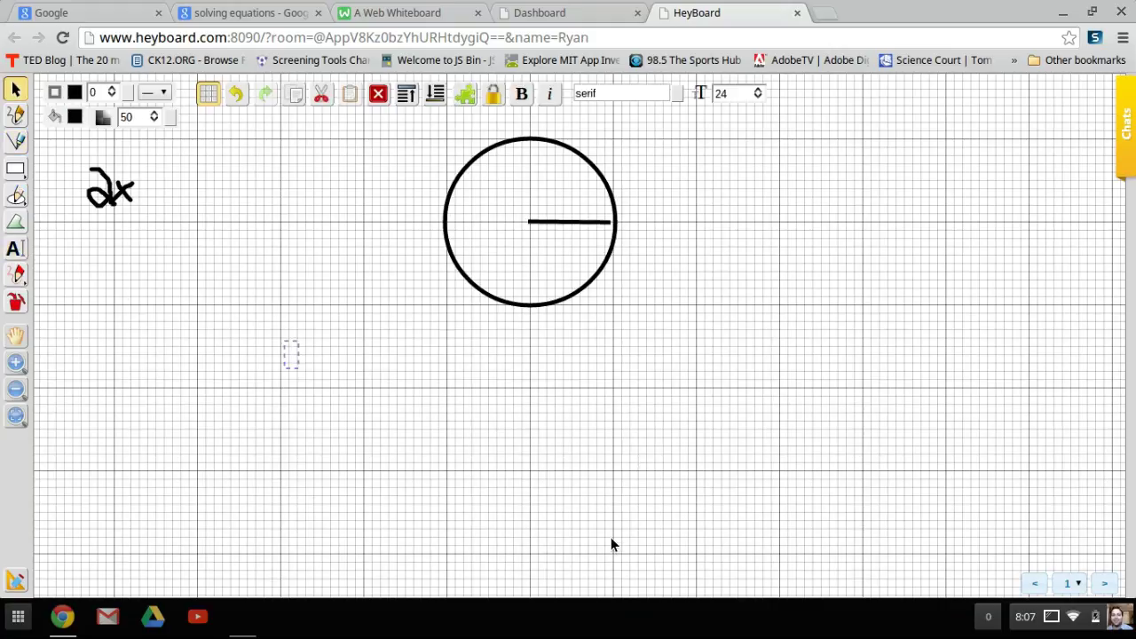
text(2x+5)
click(308, 355)
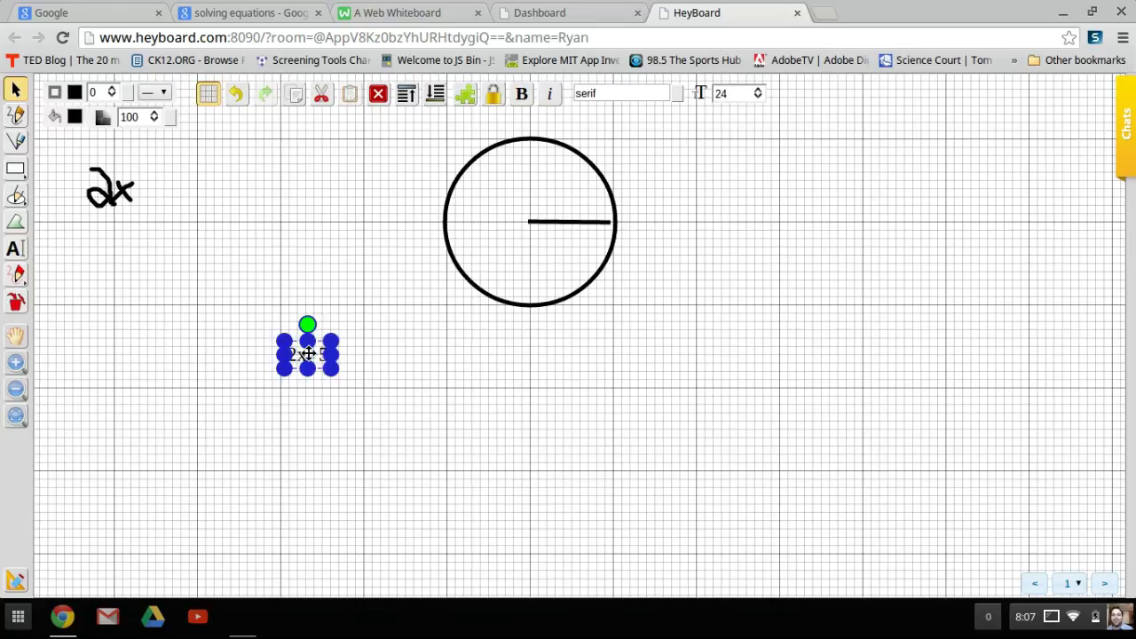
drag(336, 368, 417, 424)
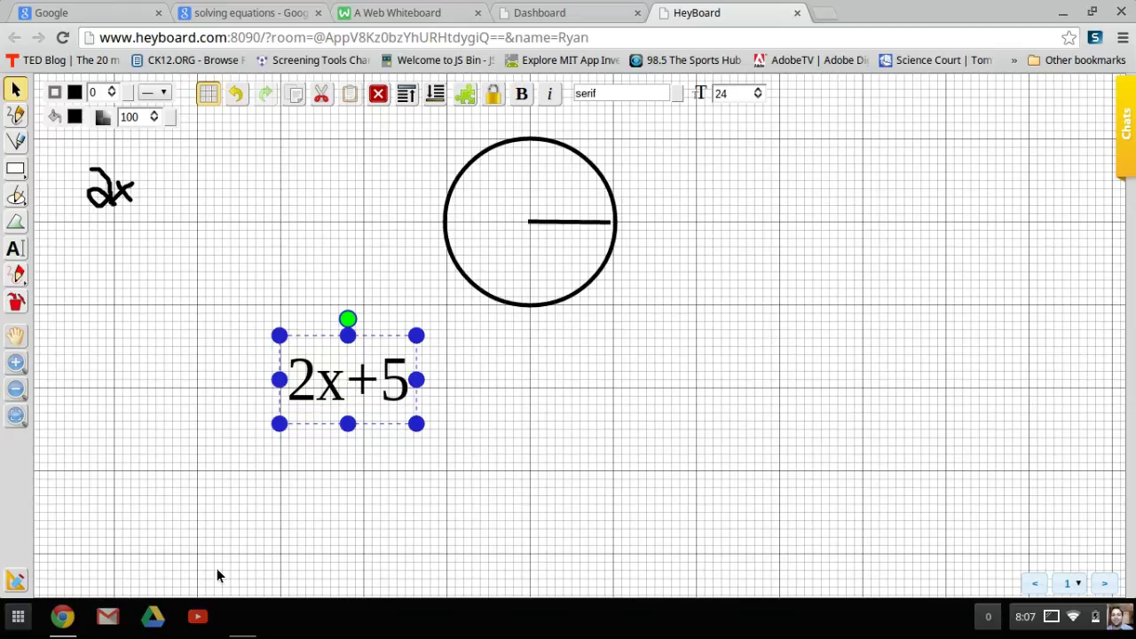
click(148, 418)
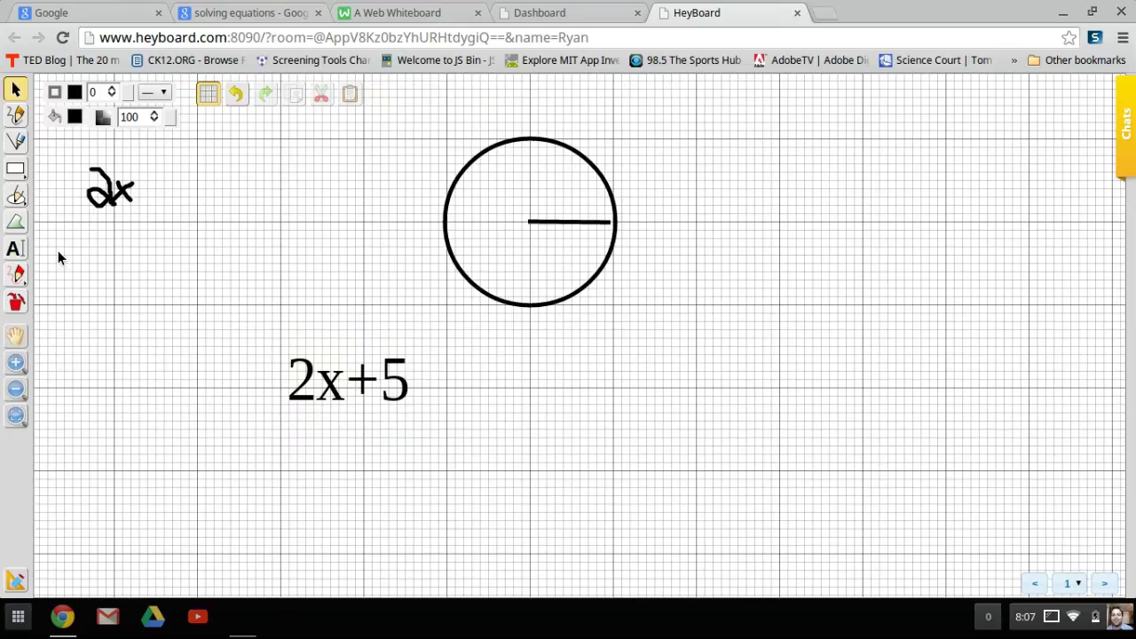
Preview the pen variants and colours, then zoom in and pan so the circle shifts left
drag(16, 274, 69, 277)
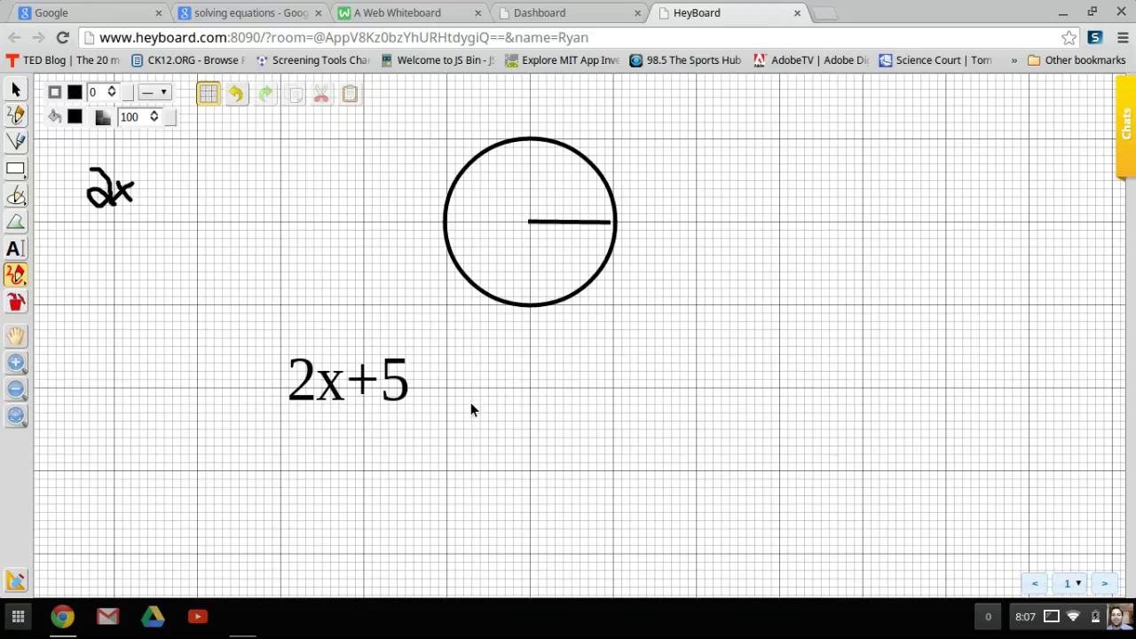
drag(15, 275, 64, 275)
click(16, 364)
click(16, 336)
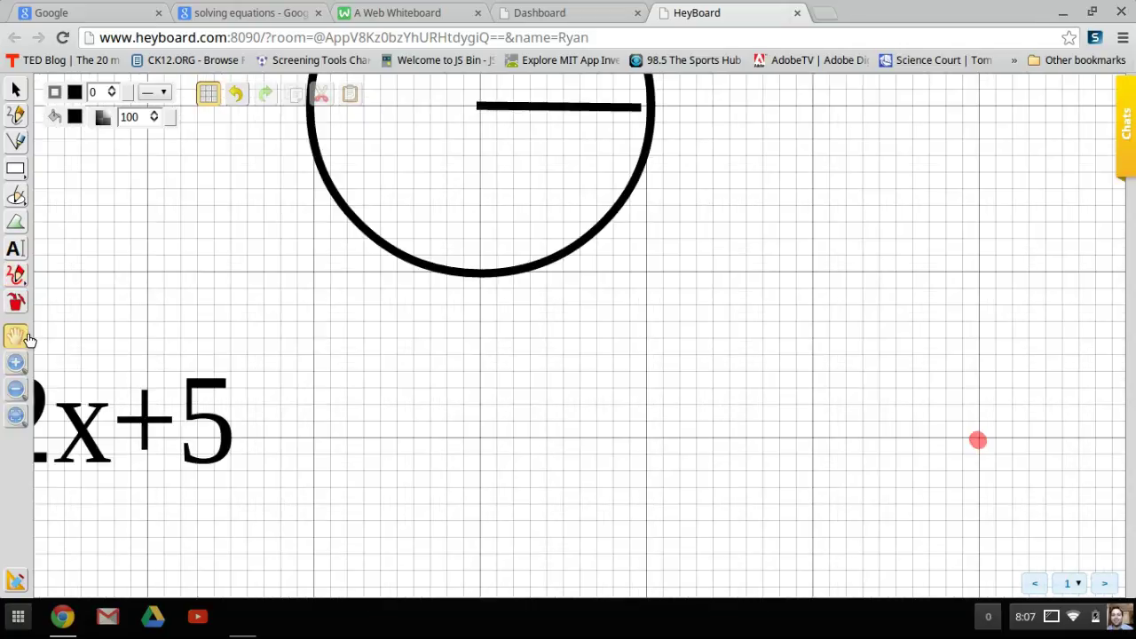
drag(621, 355, 90, 404)
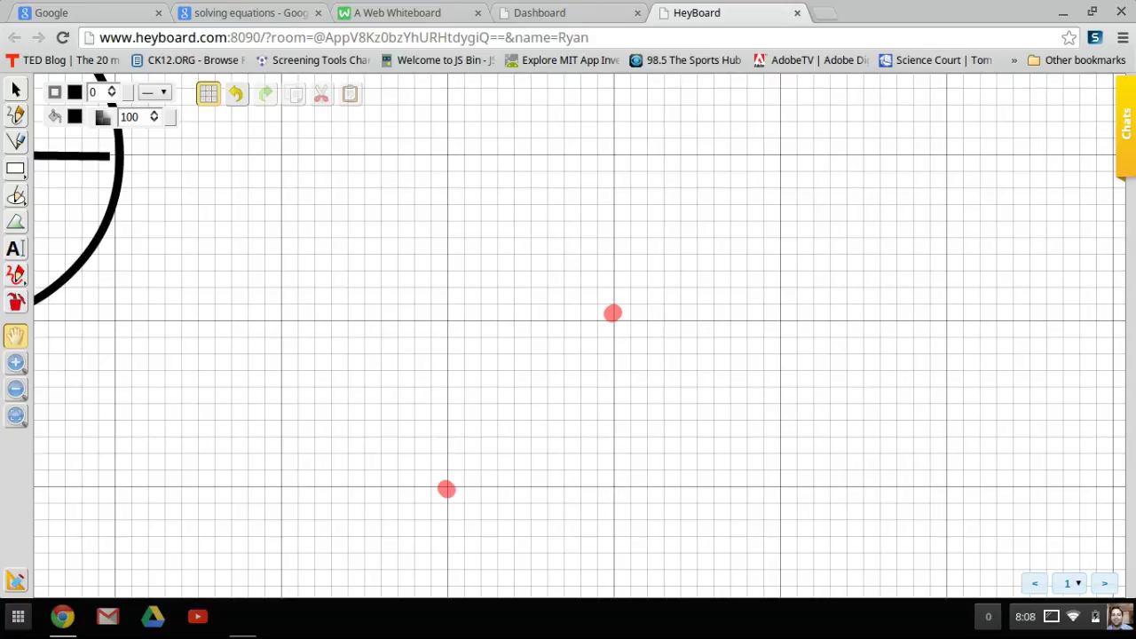
Clear all drawings from the HeyBoard page, confirming with OK, then zoom back out
click(16, 303)
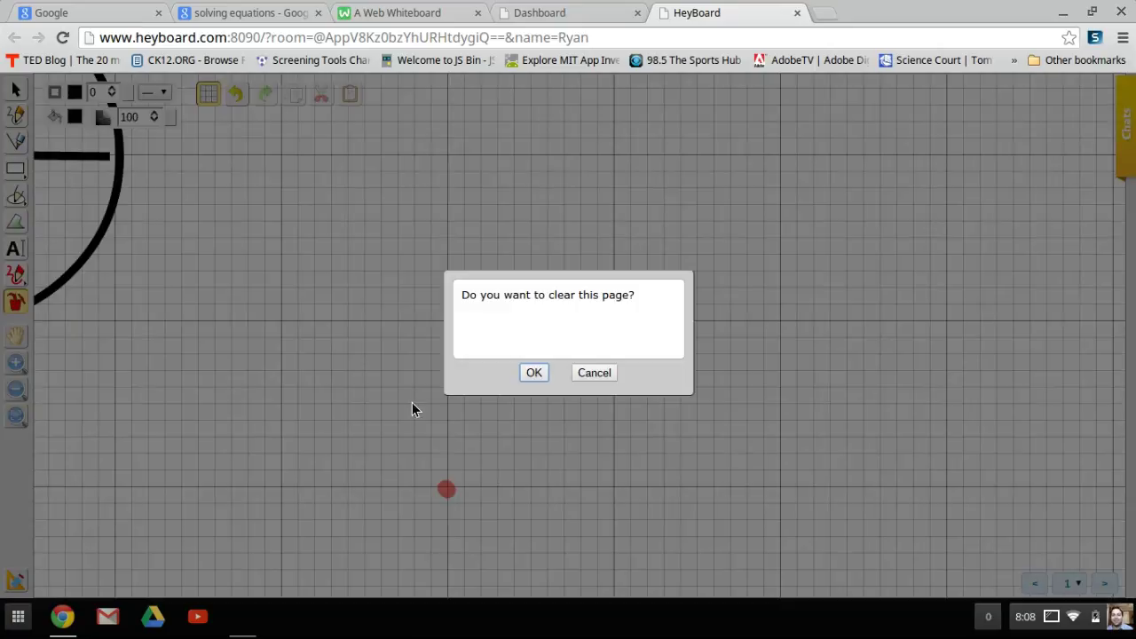
click(535, 372)
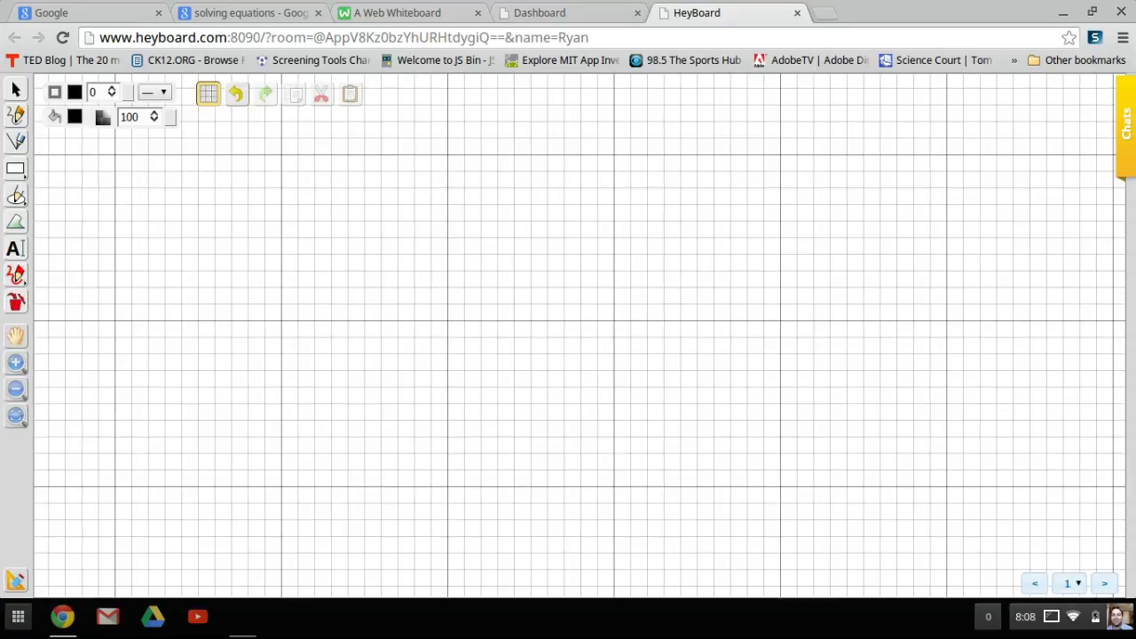
click(17, 391)
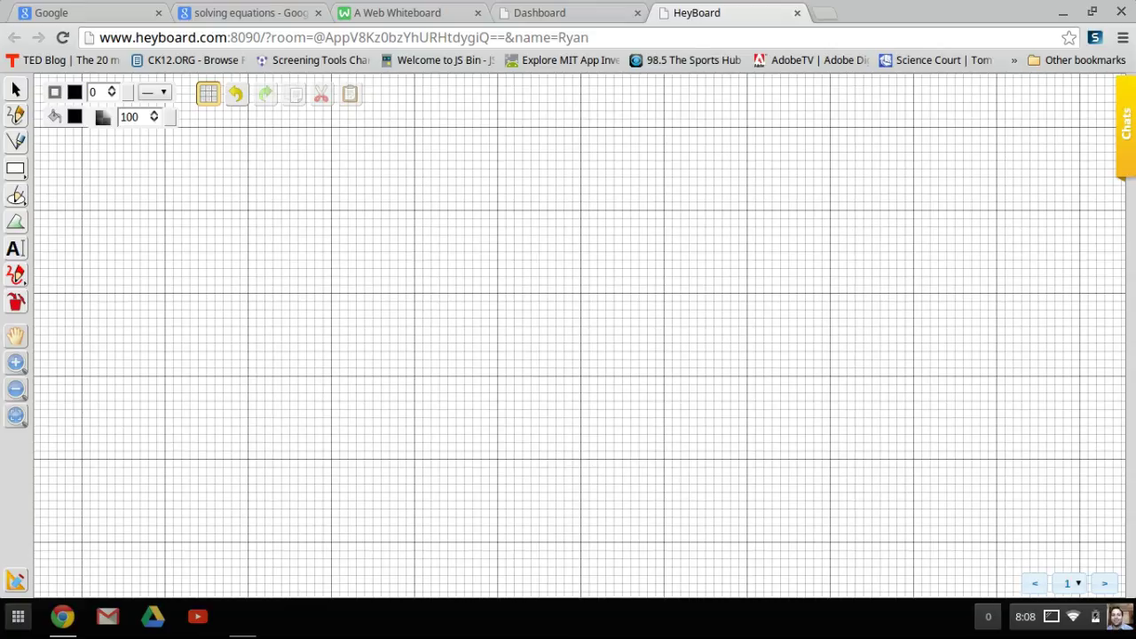
Copy the 2x + 5 = 15 worked-equation image from Google Images and return to HeyBoard
click(237, 12)
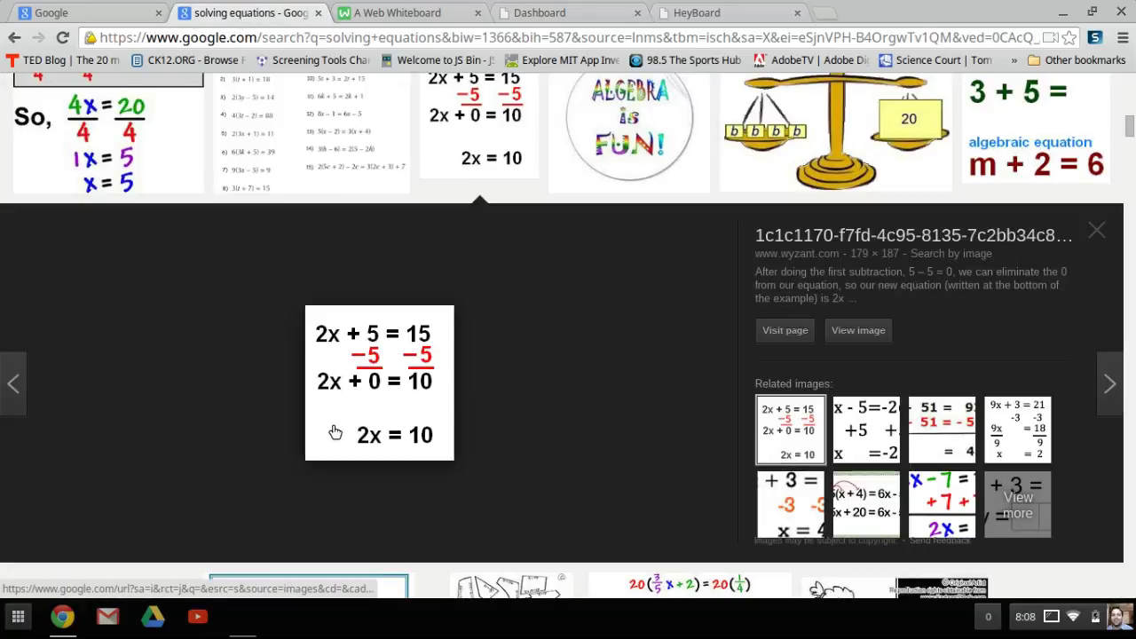
right_click(375, 370)
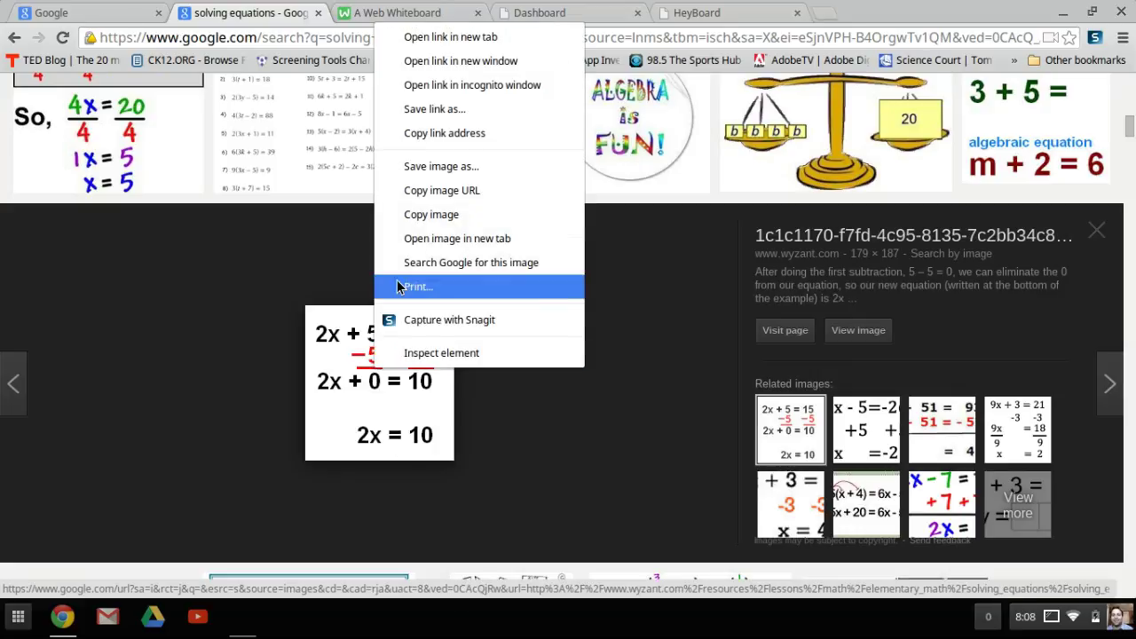
click(431, 214)
click(720, 13)
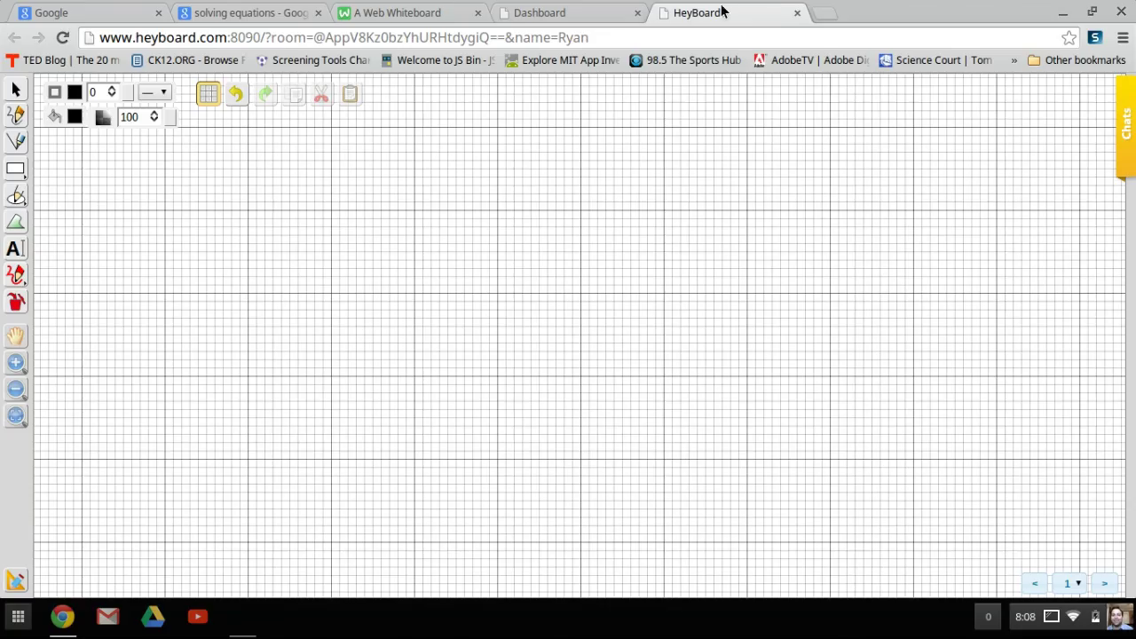
Paste the equation image, move it to the top-left of the grid, and open the status panel
key(ctrl+v)
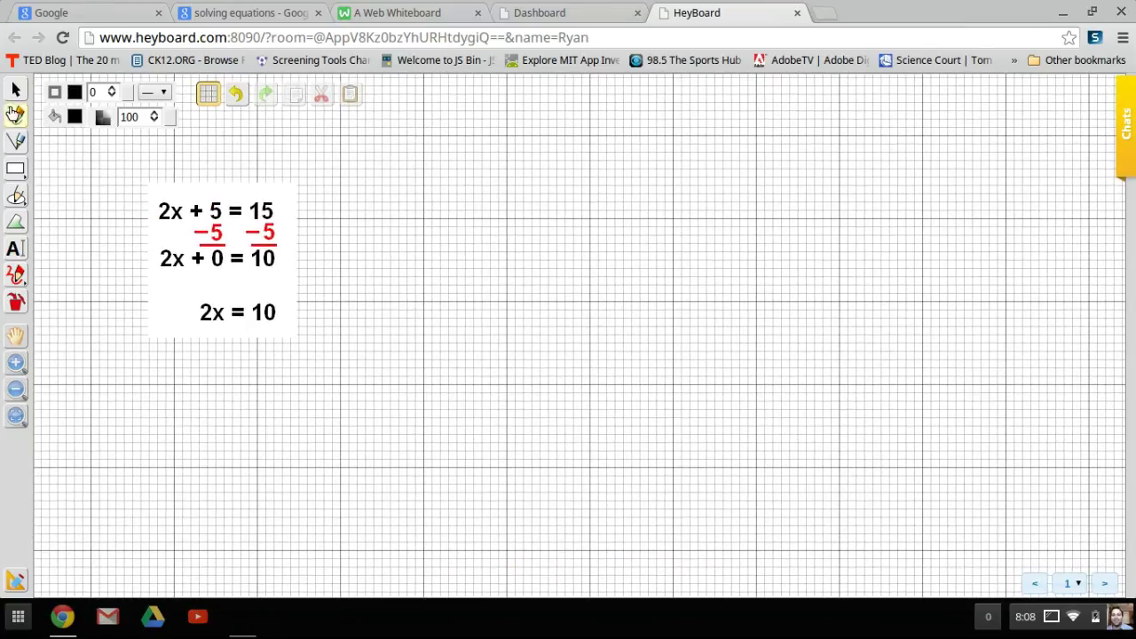
click(15, 89)
click(181, 259)
drag(214, 264, 132, 230)
click(253, 379)
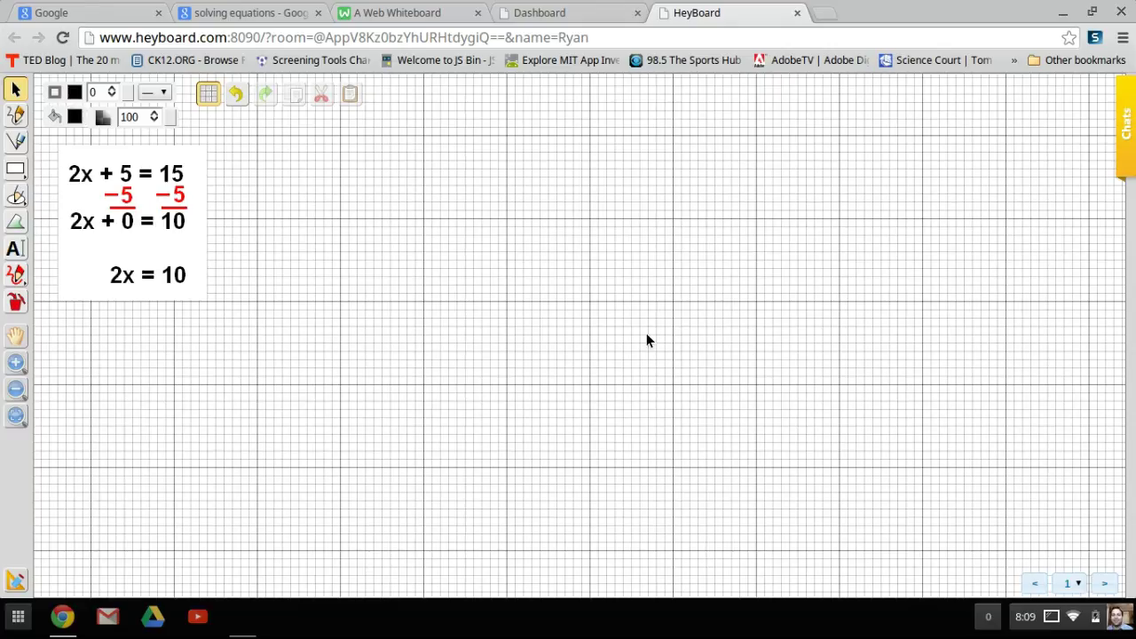
click(1056, 616)
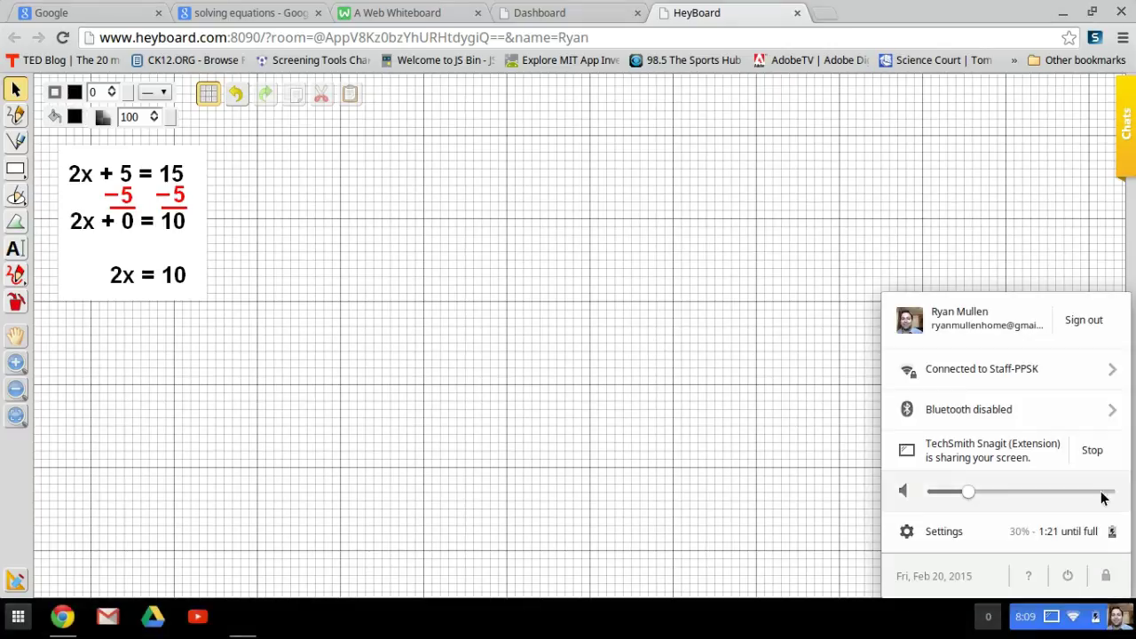